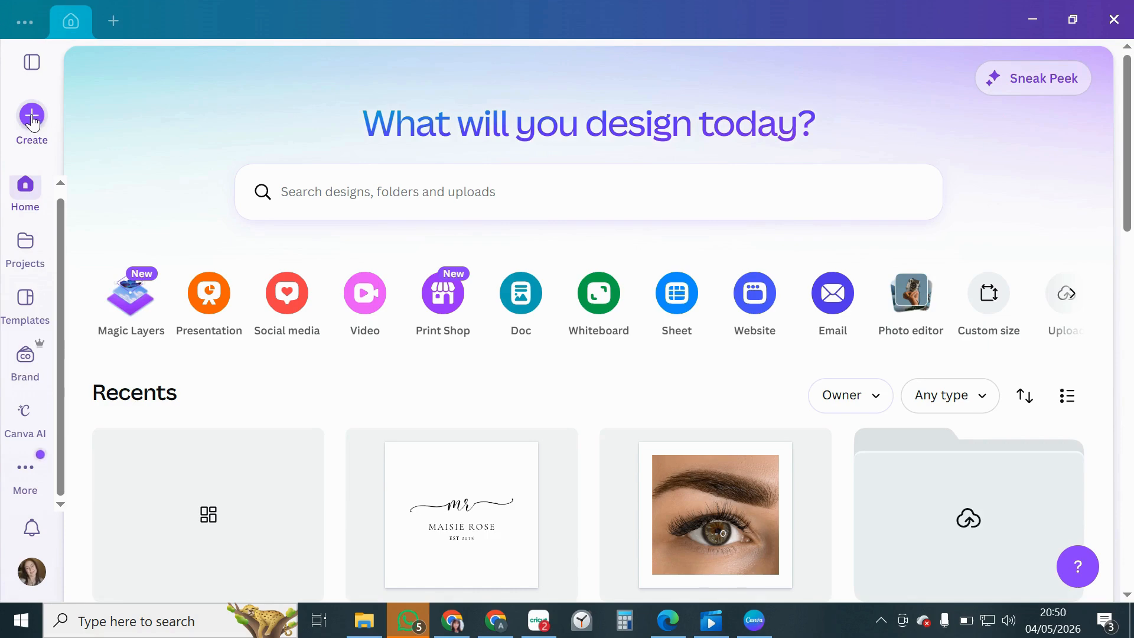
# Open the screen recorder, review its camera, microphone and screen source options, and start recording the entire screen without a camera
pyautogui.click(32, 118)
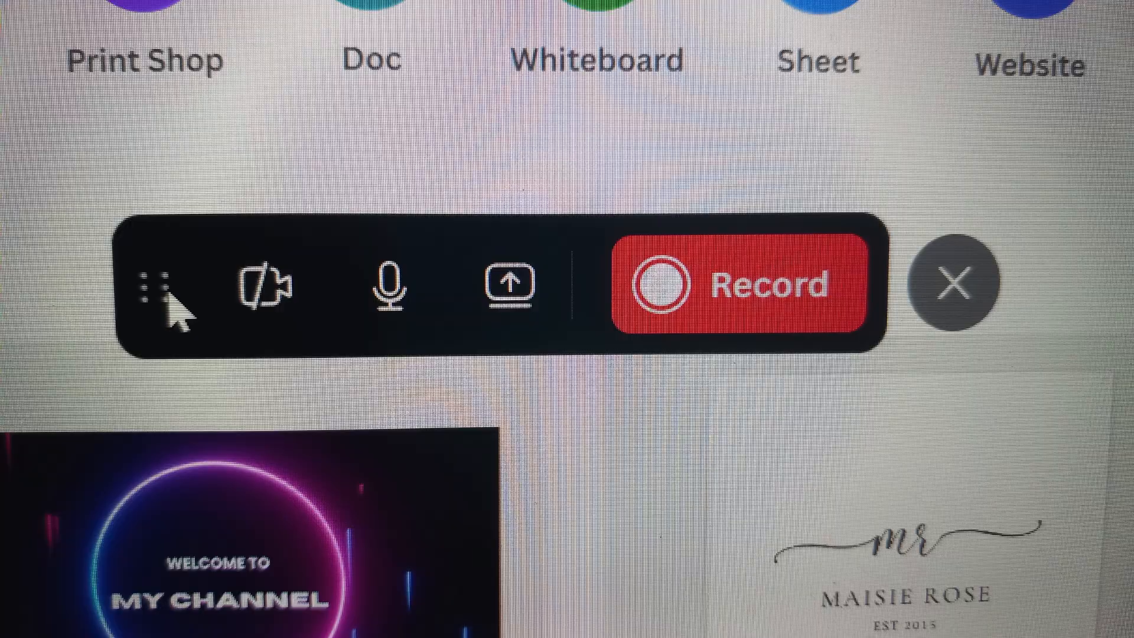
pyautogui.click(267, 288)
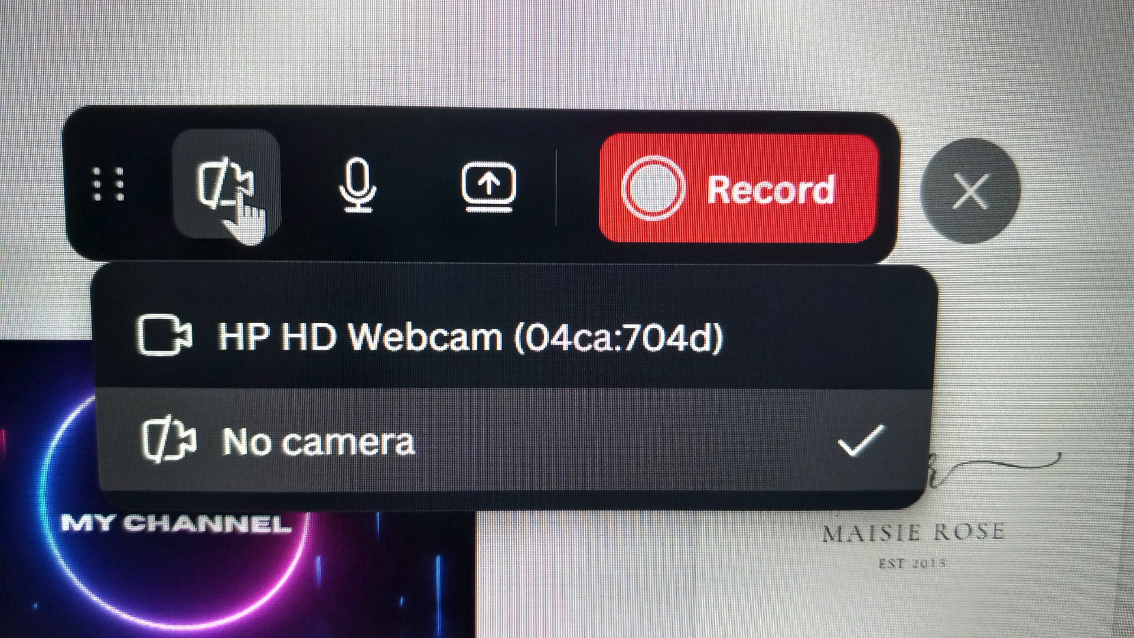
pyautogui.click(378, 219)
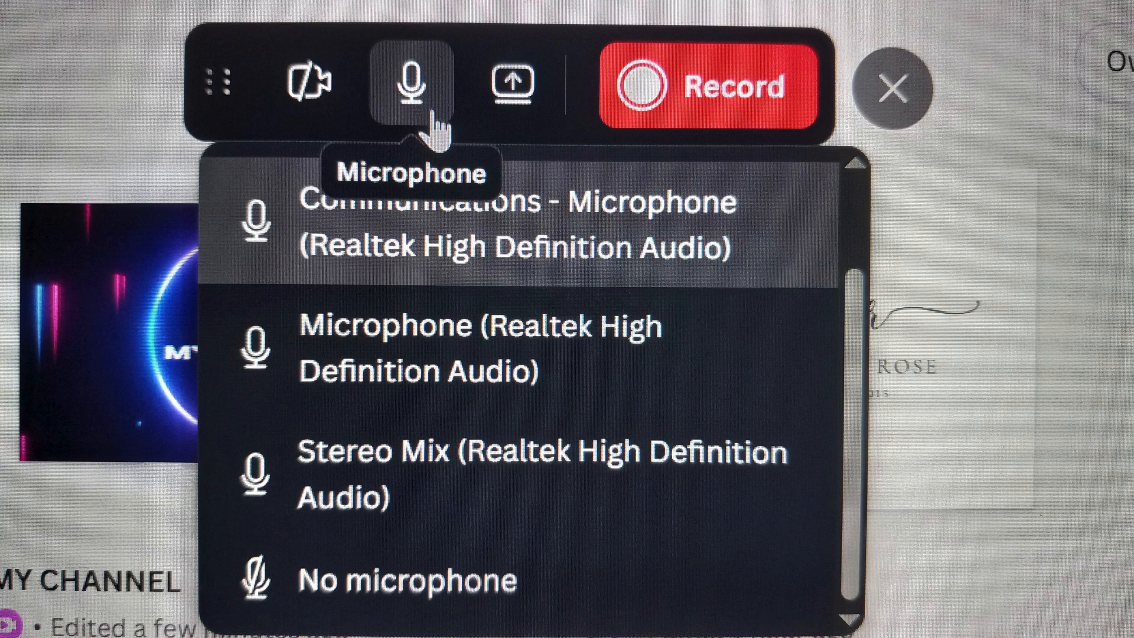
pyautogui.click(519, 78)
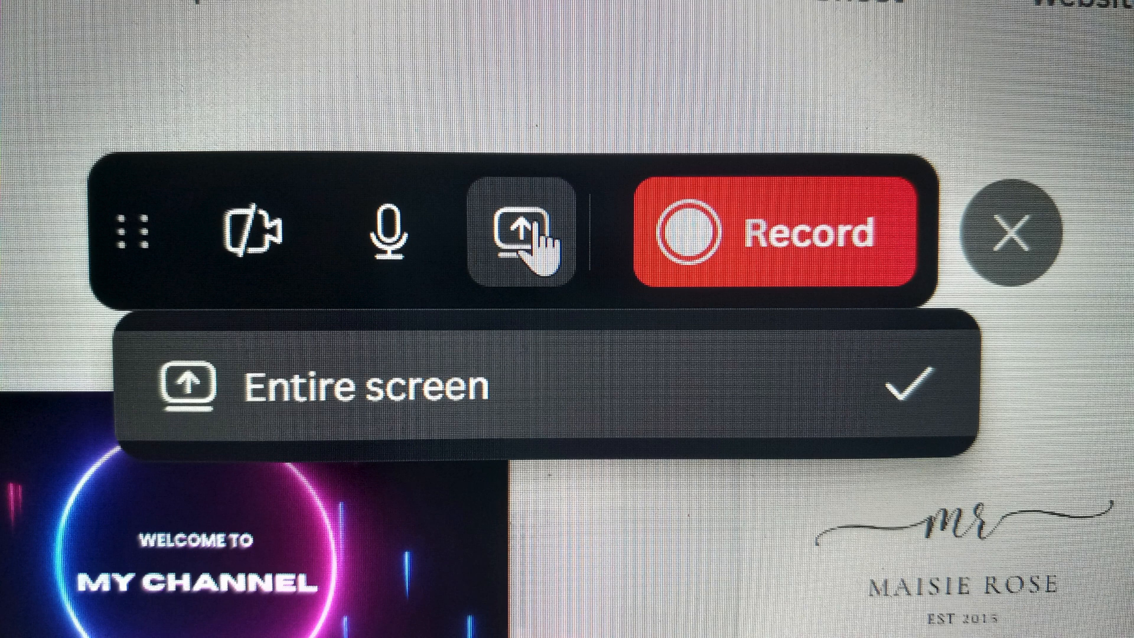
pyautogui.click(537, 225)
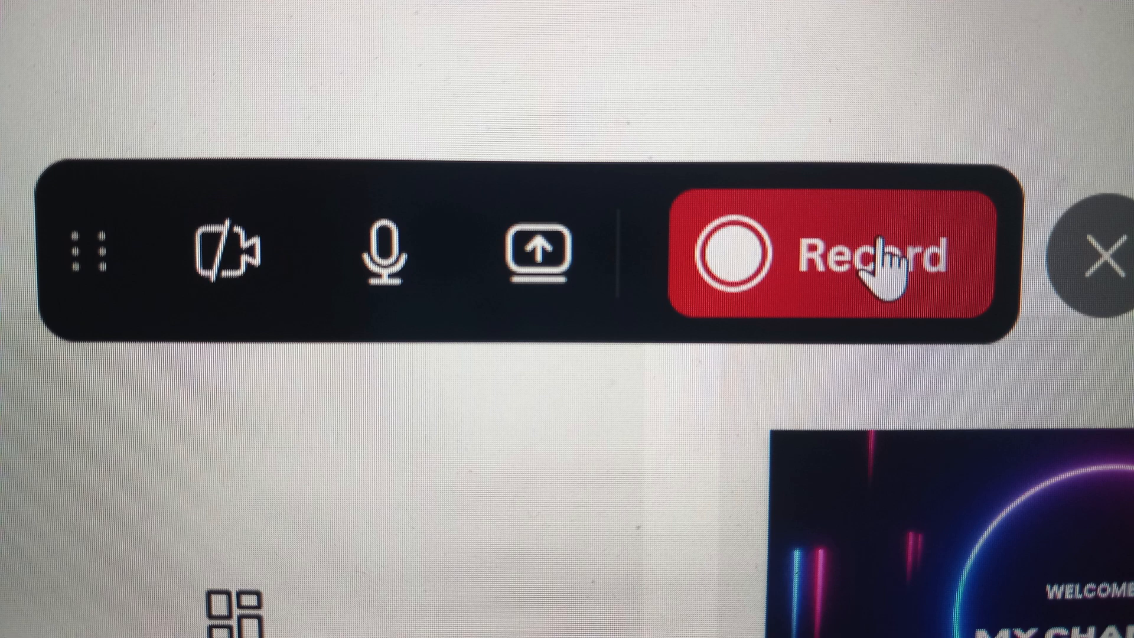
pyautogui.click(883, 260)
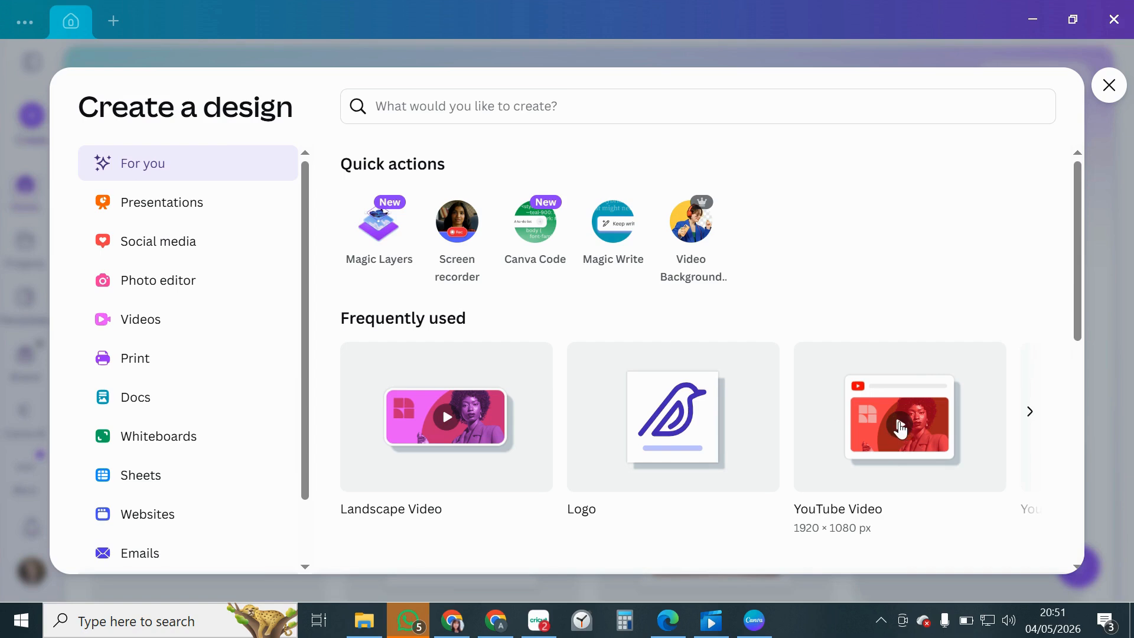
# Create a YouTube Video design and apply the Colorful Neon Welcome To My Channel Youtube Intro template, clearing the template search
pyautogui.click(900, 430)
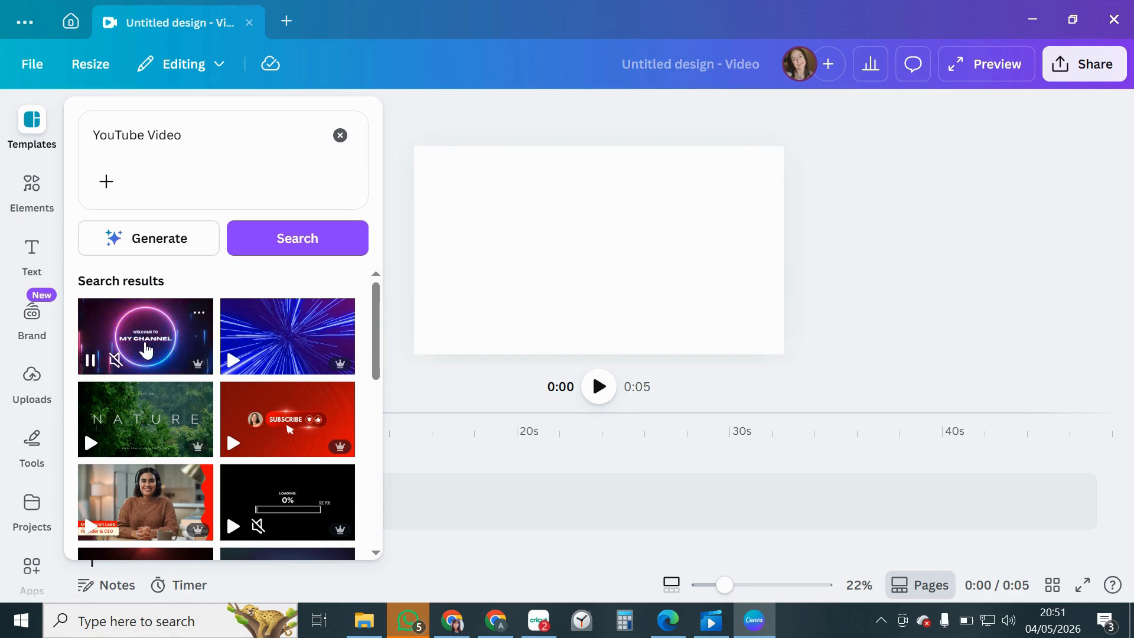
pyautogui.click(146, 350)
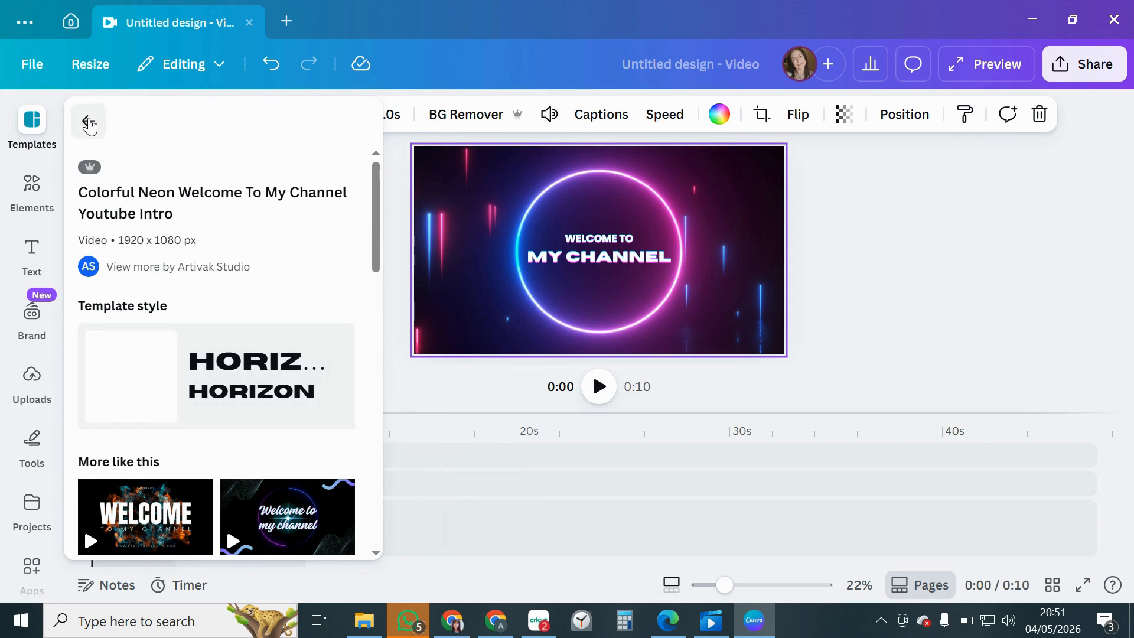
pyautogui.click(90, 124)
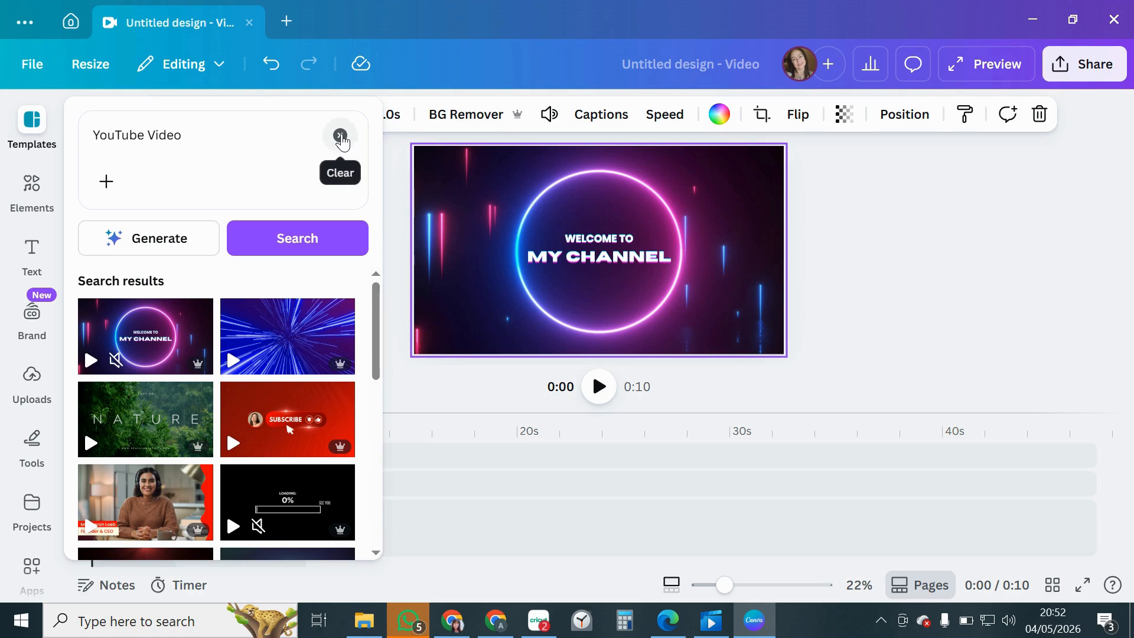
pyautogui.click(341, 137)
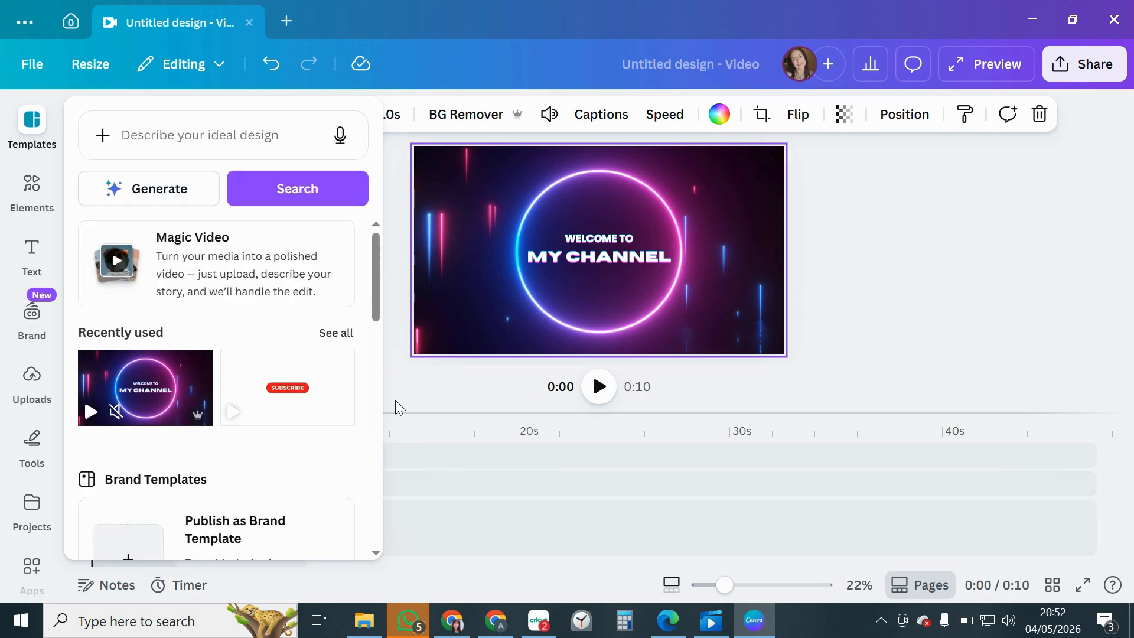
pyautogui.click(468, 397)
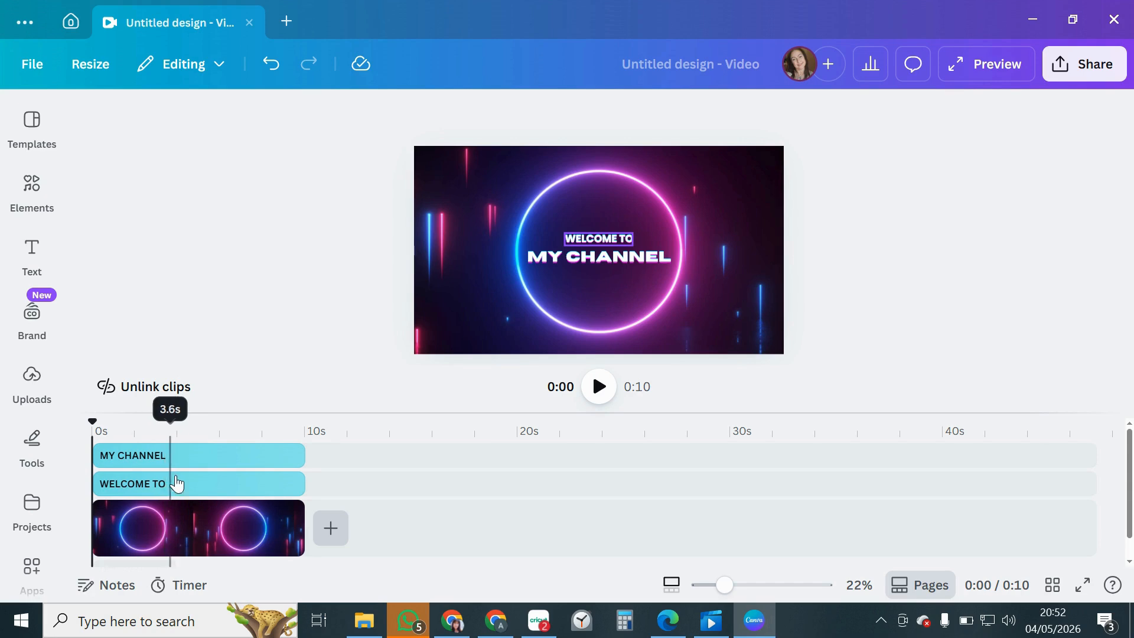
# Place the WELCOME TO track above the MY CHANNEL track and shift the MY CHANNEL text slightly down on the canvas
pyautogui.moveTo(175, 491); pyautogui.dragTo(181, 456)
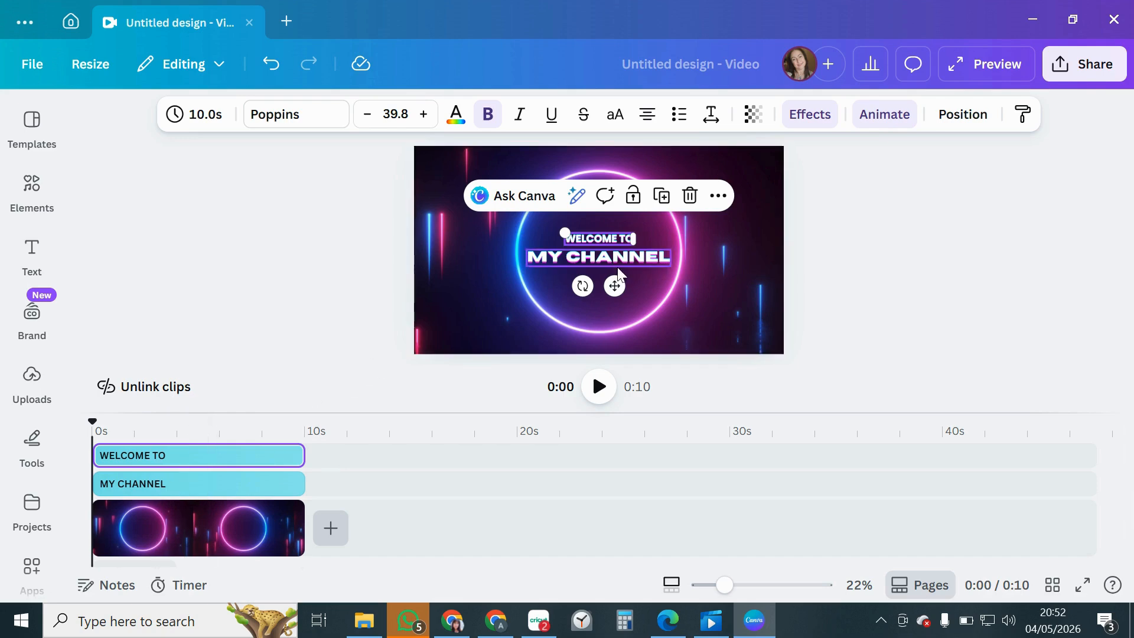
pyautogui.click(660, 258)
pyautogui.doubleClick(614, 258)
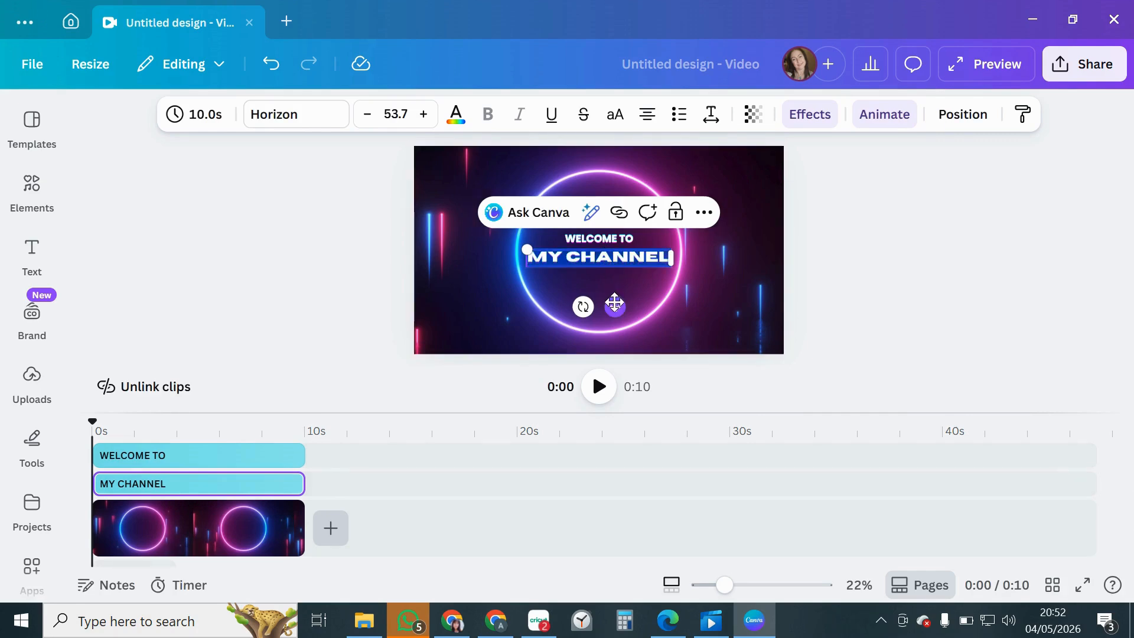
pyautogui.moveTo(615, 307)
pyautogui.mouseDown()
pyautogui.moveTo(600, 319)
pyautogui.moveTo(622, 335)
pyautogui.moveTo(620, 315)
pyautogui.mouseUp()
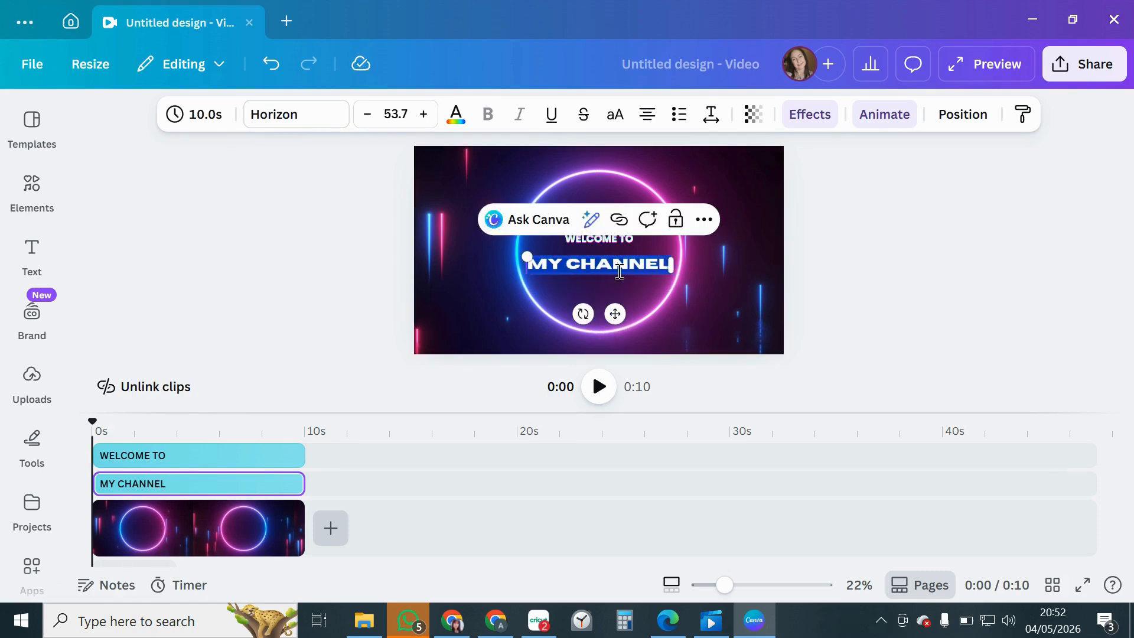
pyautogui.click(618, 241)
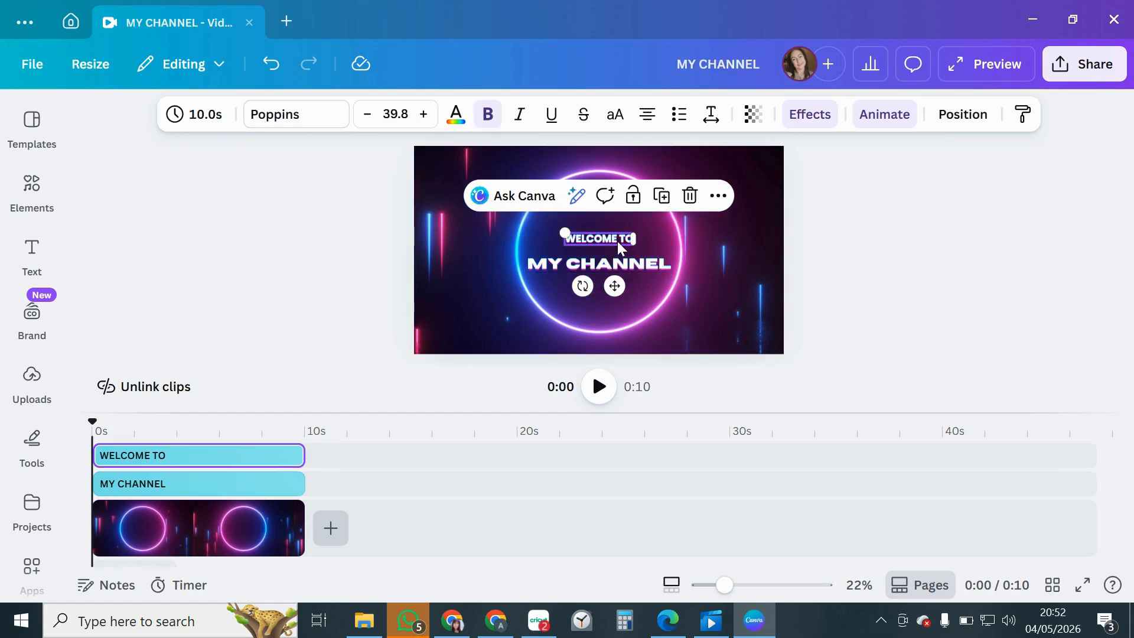
pyautogui.click(664, 314)
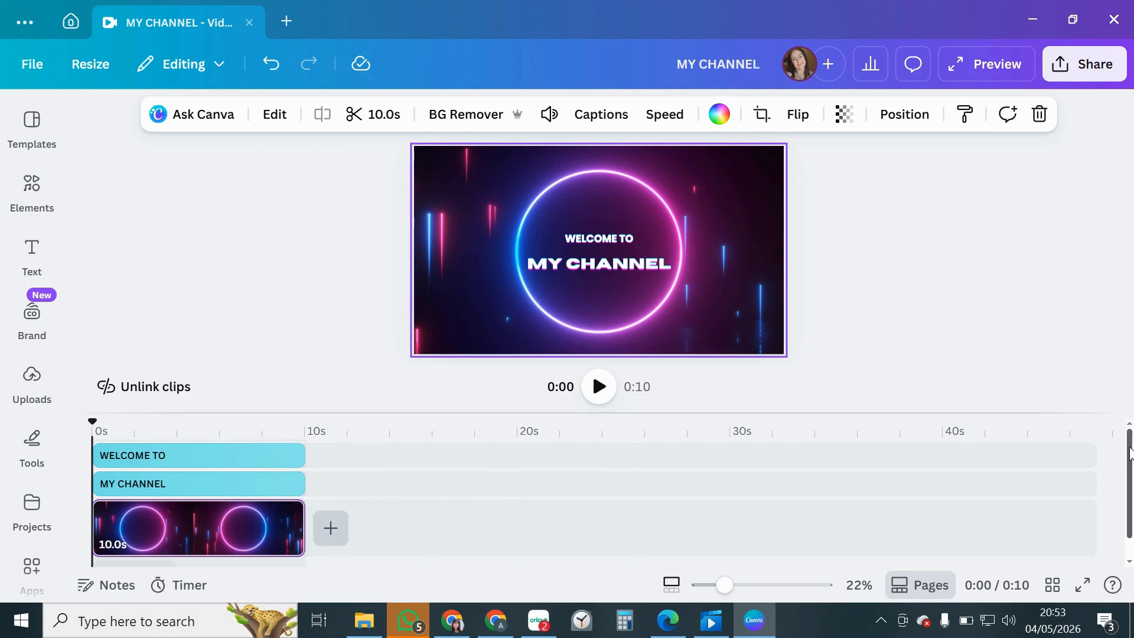
# Examine the options for adding audio beneath the intro clip in the timeline and dismiss them
pyautogui.moveTo(1130, 454); pyautogui.dragTo(1130, 473)
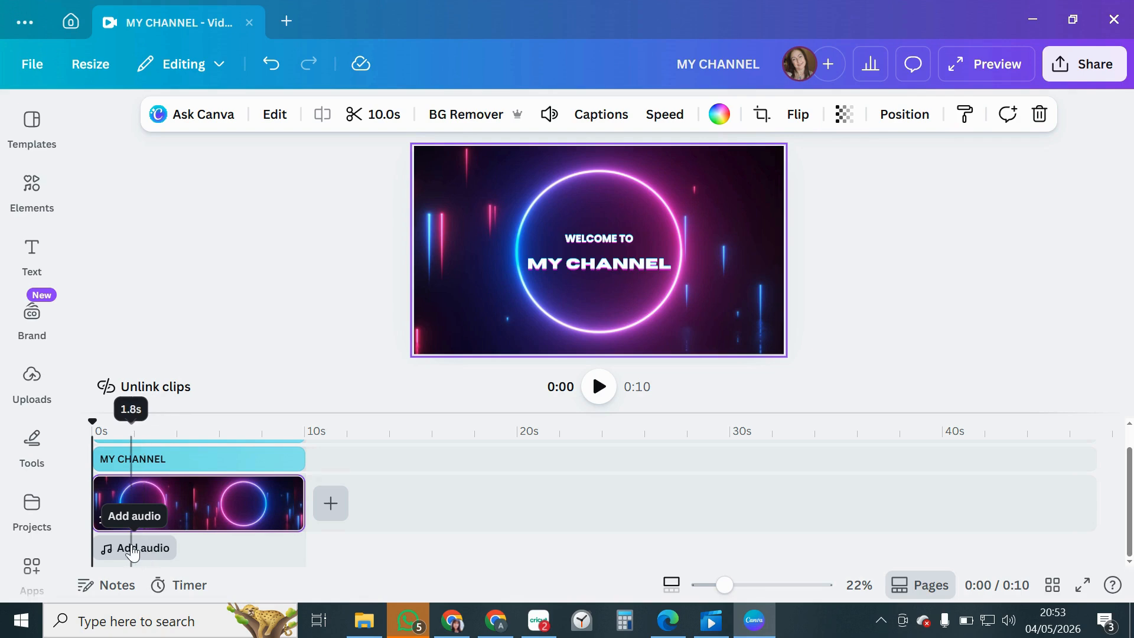
pyautogui.click(135, 549)
pyautogui.click(136, 550)
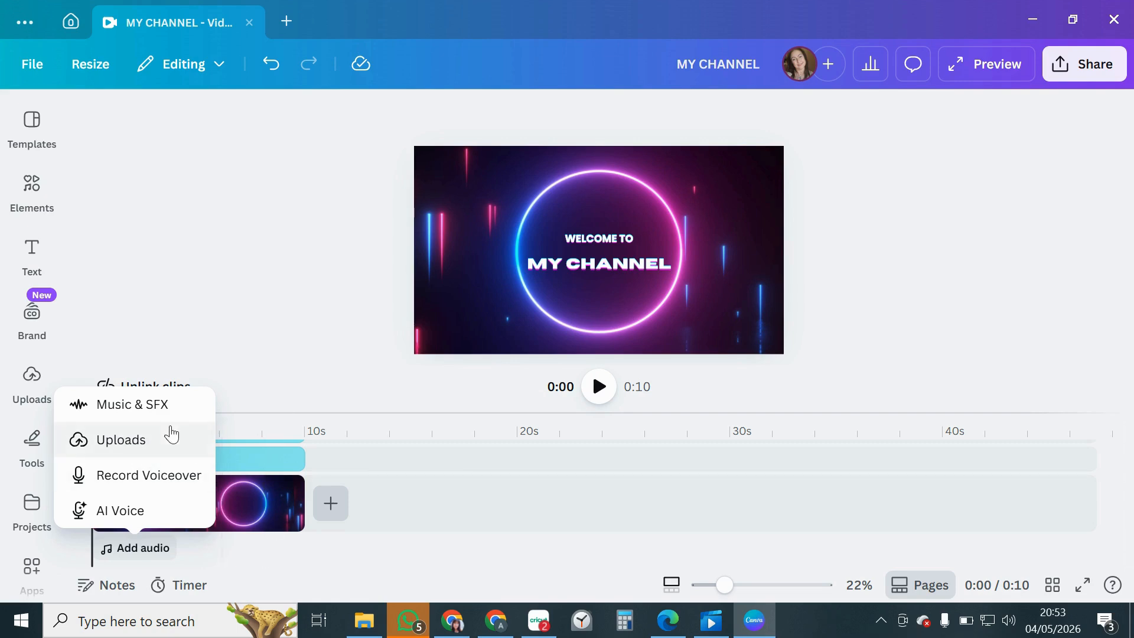
pyautogui.click(376, 587)
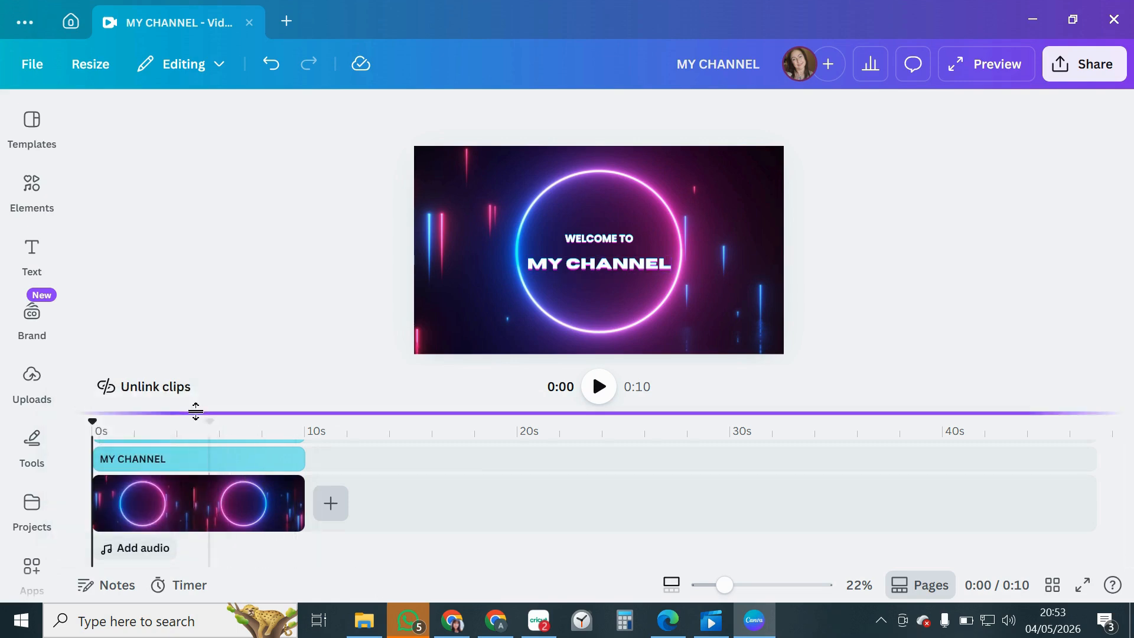
# Search the elements library for "audio", browse the results, and clear the search
pyautogui.click(32, 185)
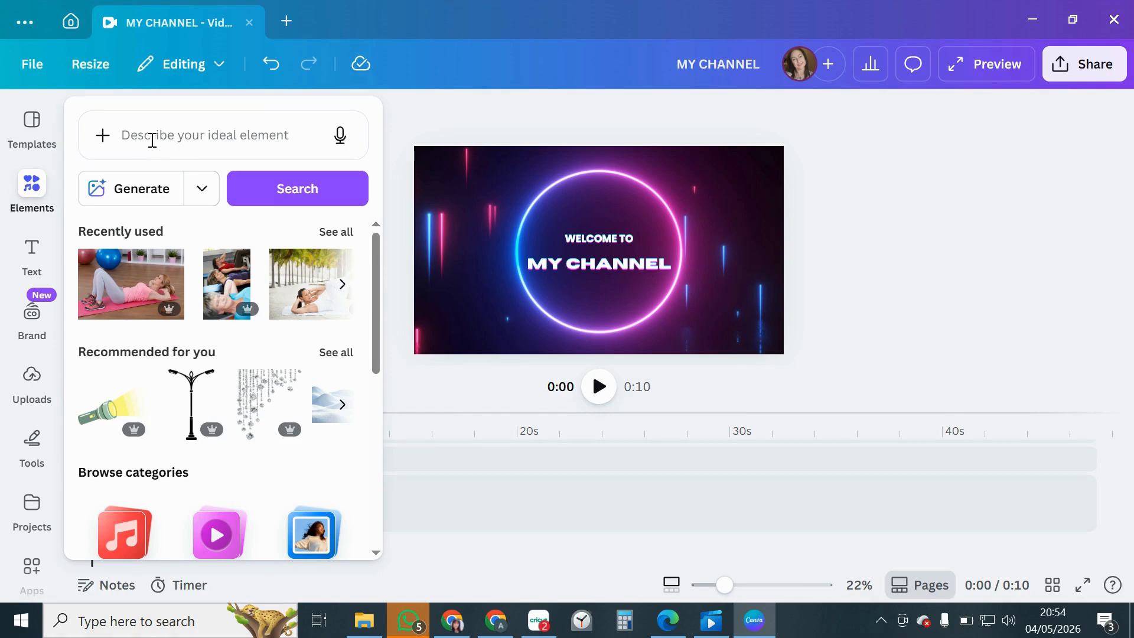
pyautogui.click(152, 140)
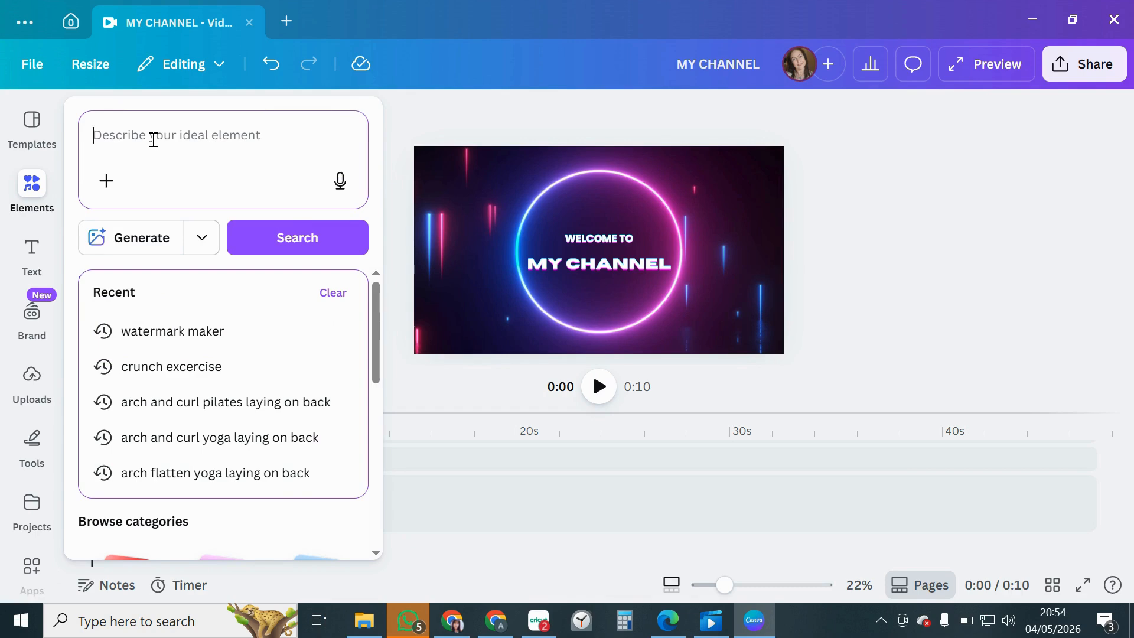
pyautogui.write('audio')
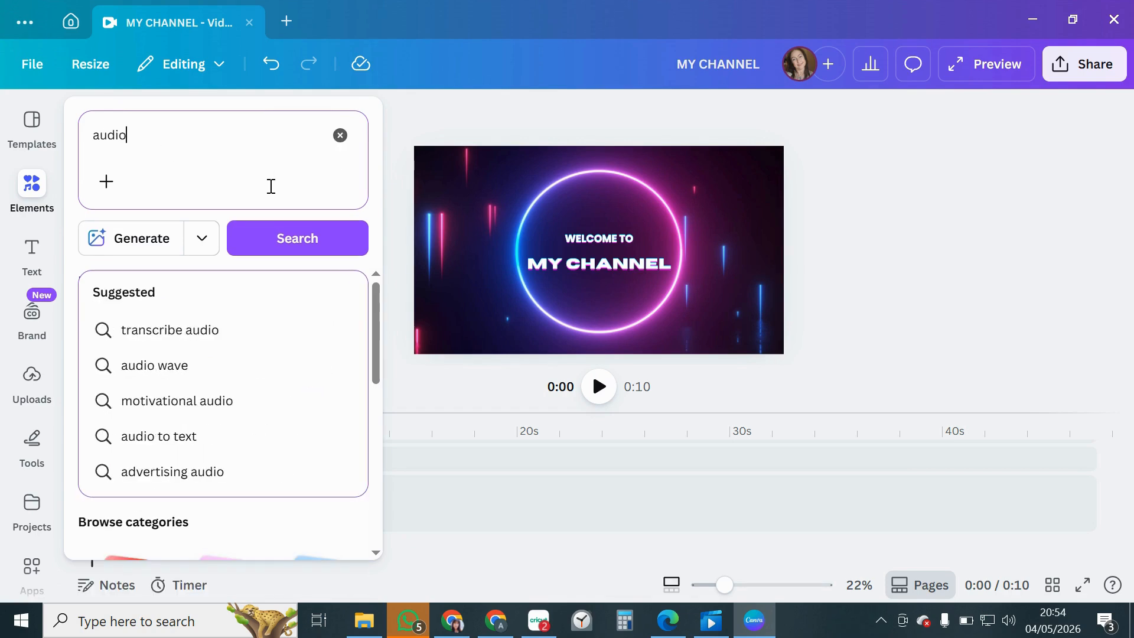
pyautogui.click(297, 242)
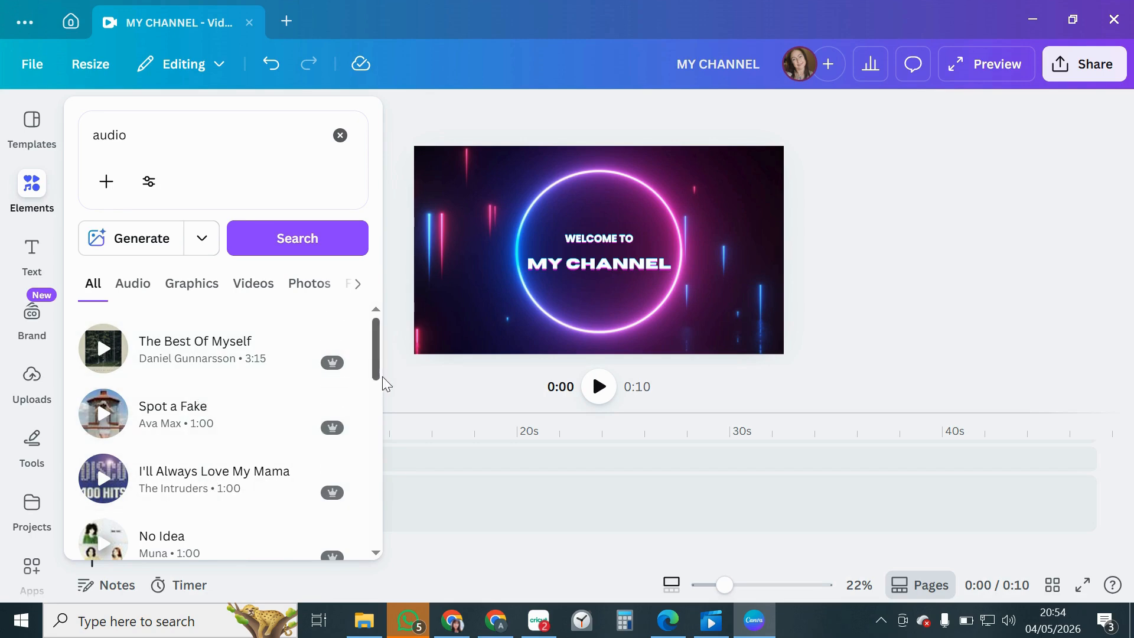
pyautogui.moveTo(378, 345); pyautogui.dragTo(380, 465)
pyautogui.moveTo(315, 362)
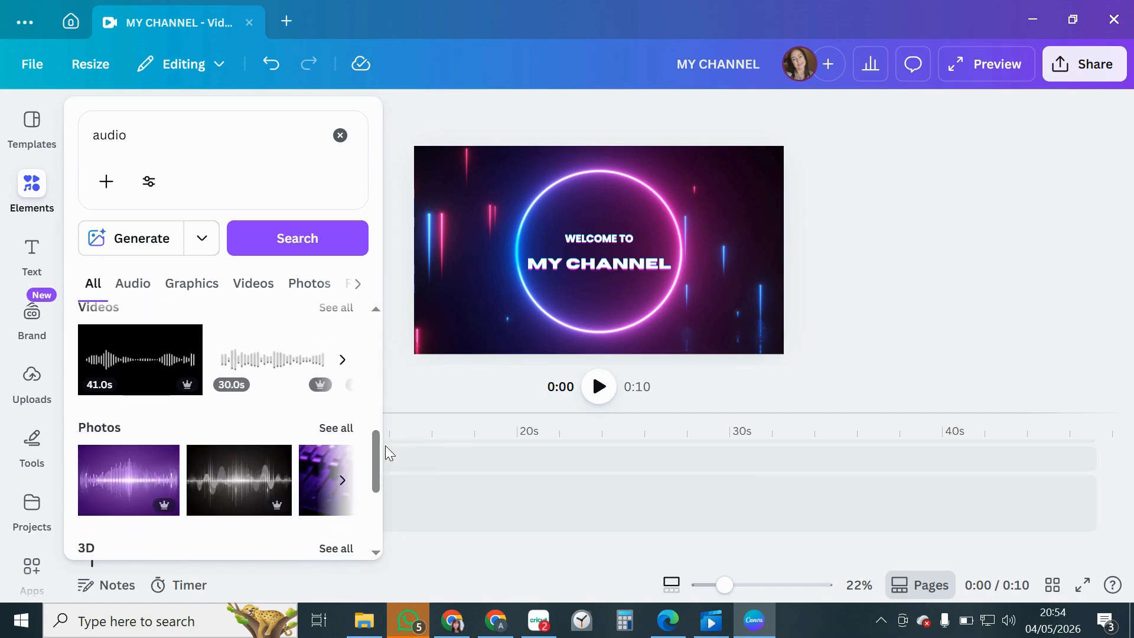
pyautogui.moveTo(375, 461); pyautogui.dragTo(369, 180)
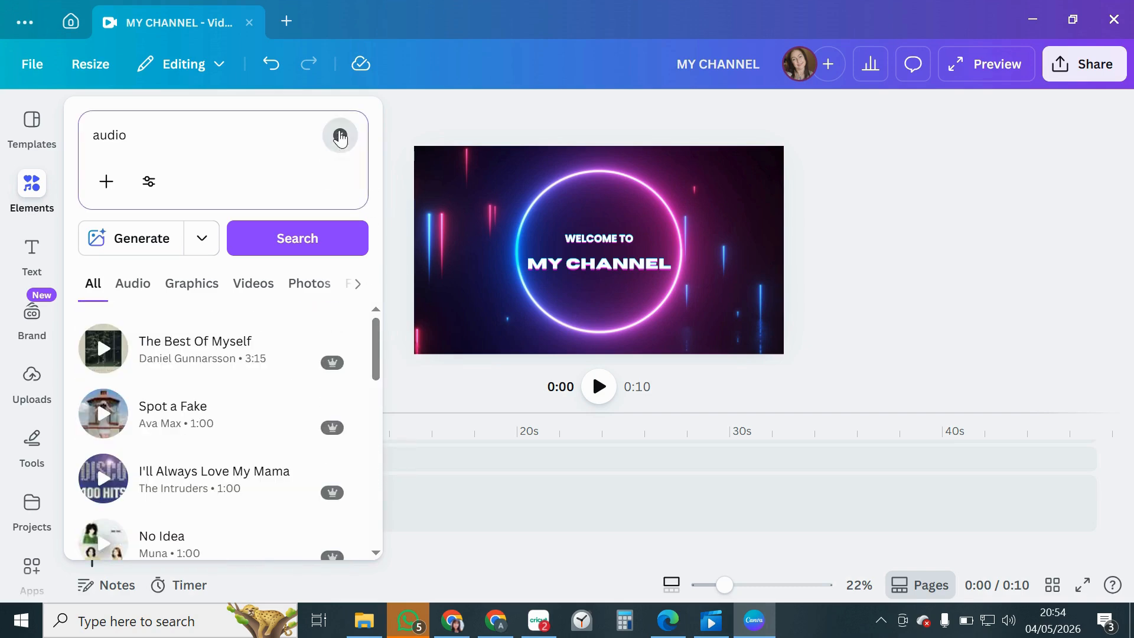
pyautogui.click(340, 136)
pyautogui.click(422, 393)
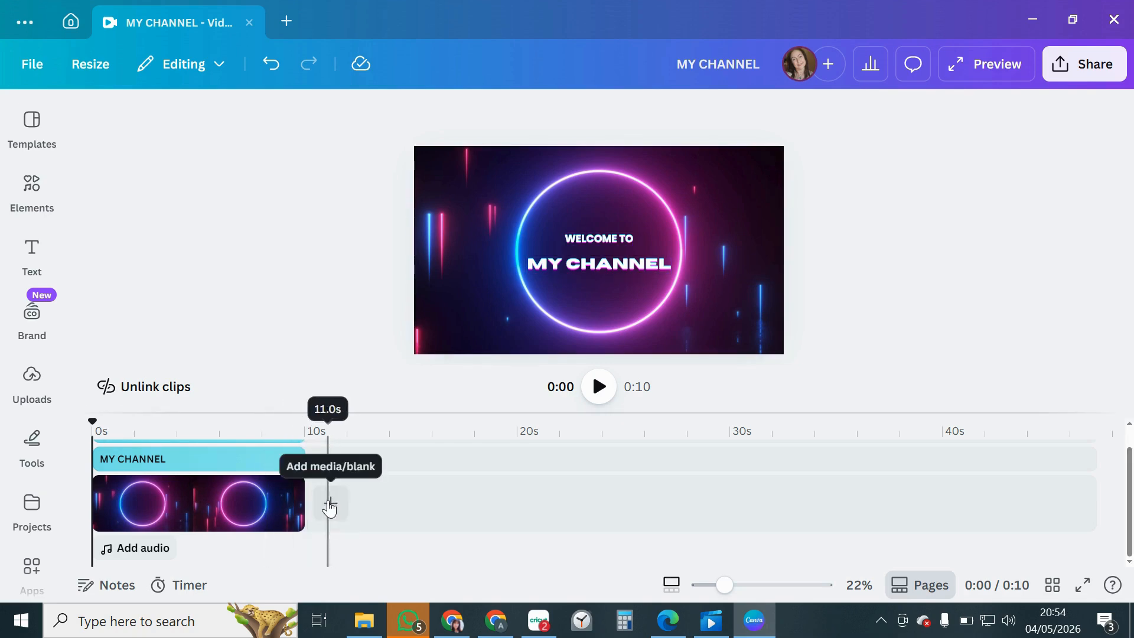
# Add the 20-second ocean waves stock video from Backgrounds after the intro clip and play it back
pyautogui.click(331, 507)
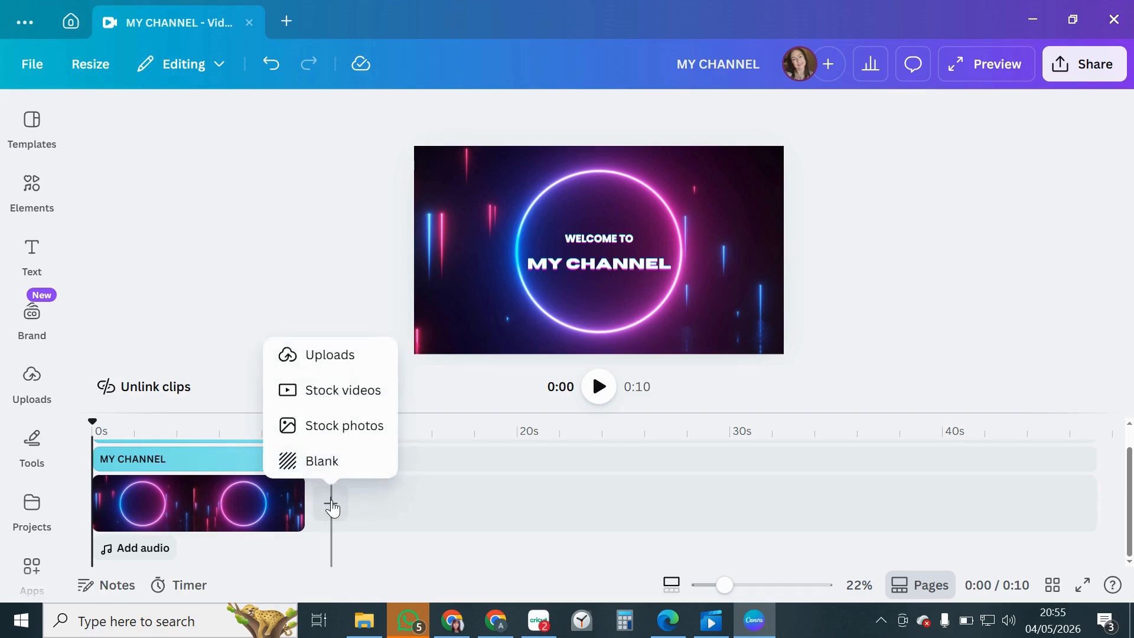
pyautogui.click(333, 393)
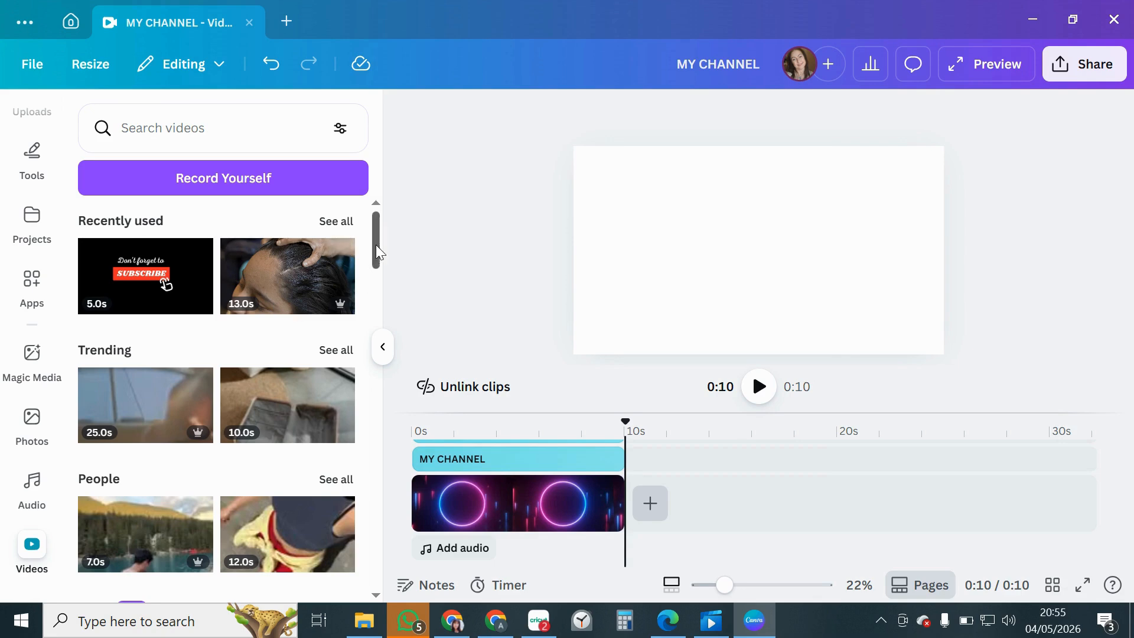
pyautogui.moveTo(376, 235); pyautogui.dragTo(378, 319)
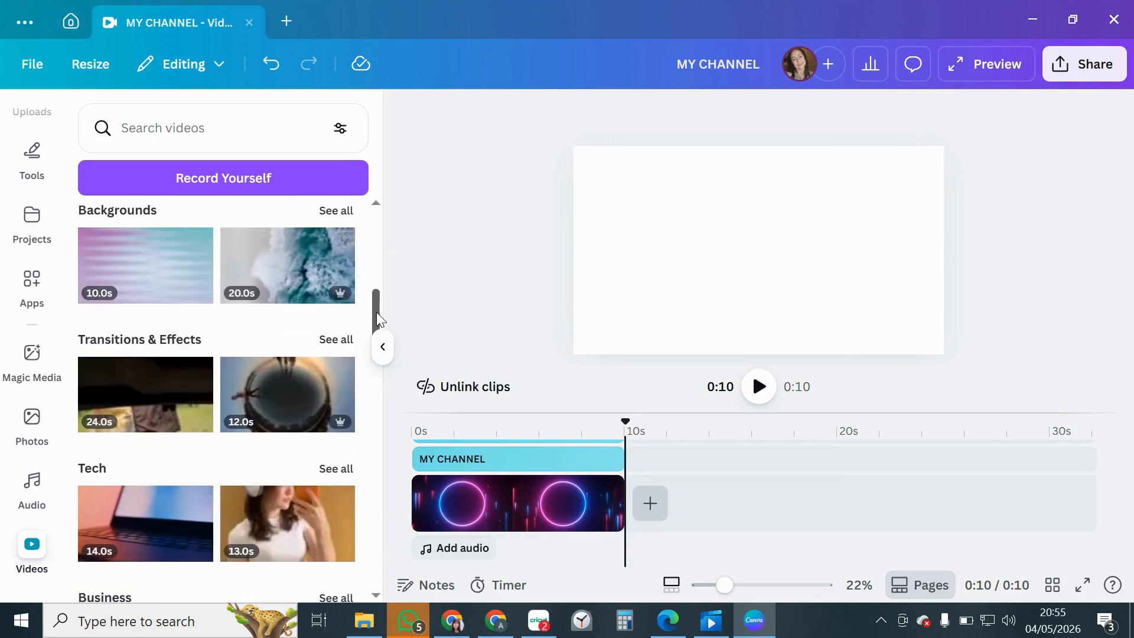
pyautogui.click(299, 269)
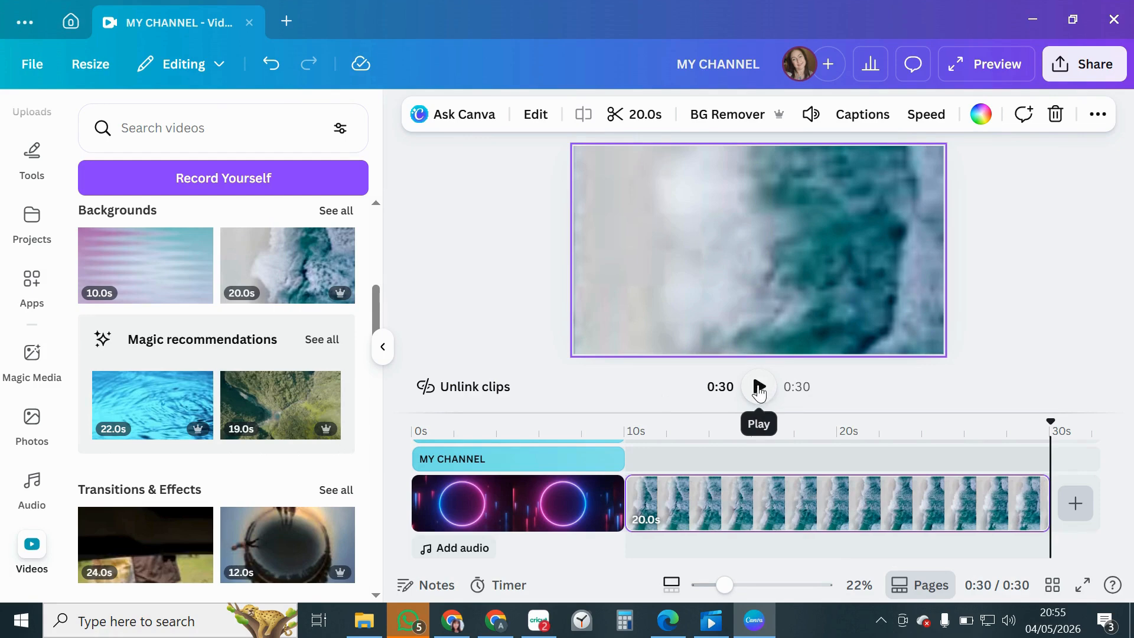
pyautogui.click(639, 451)
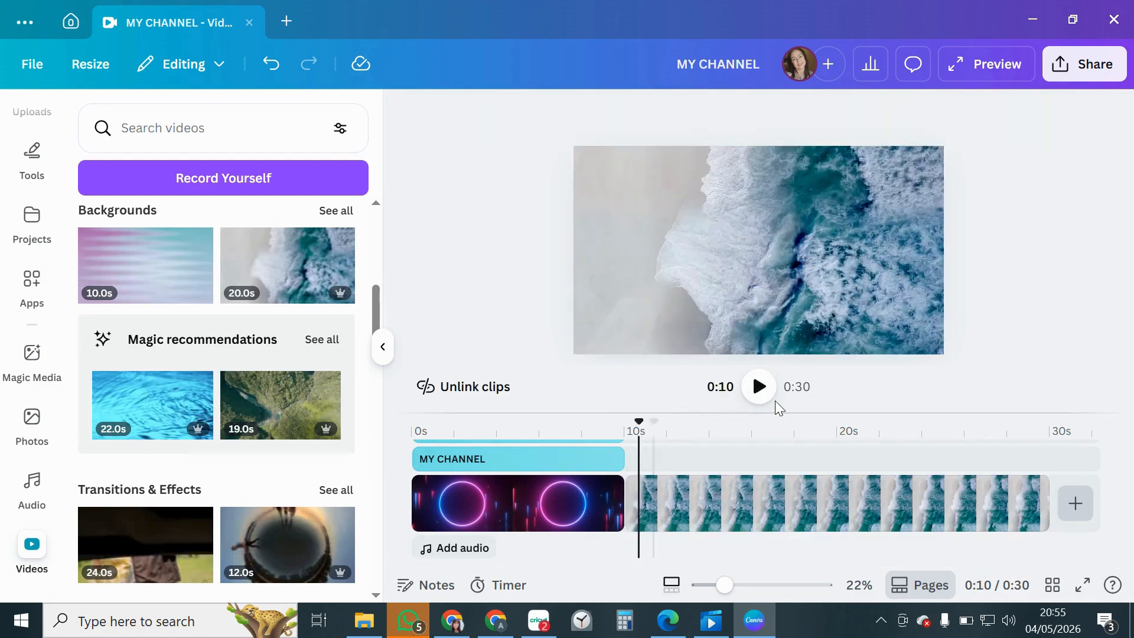
pyautogui.click(760, 389)
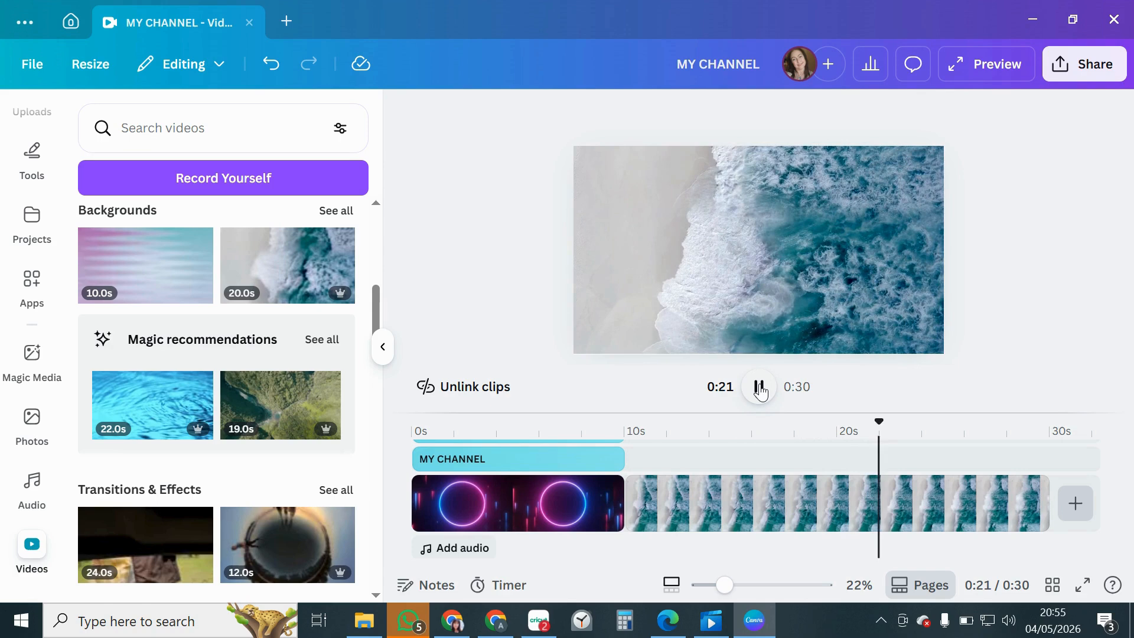
# Add the 1:07 weaving video from the uploaded videos after the ocean waves clip and collapse the media library
pyautogui.click(1076, 505)
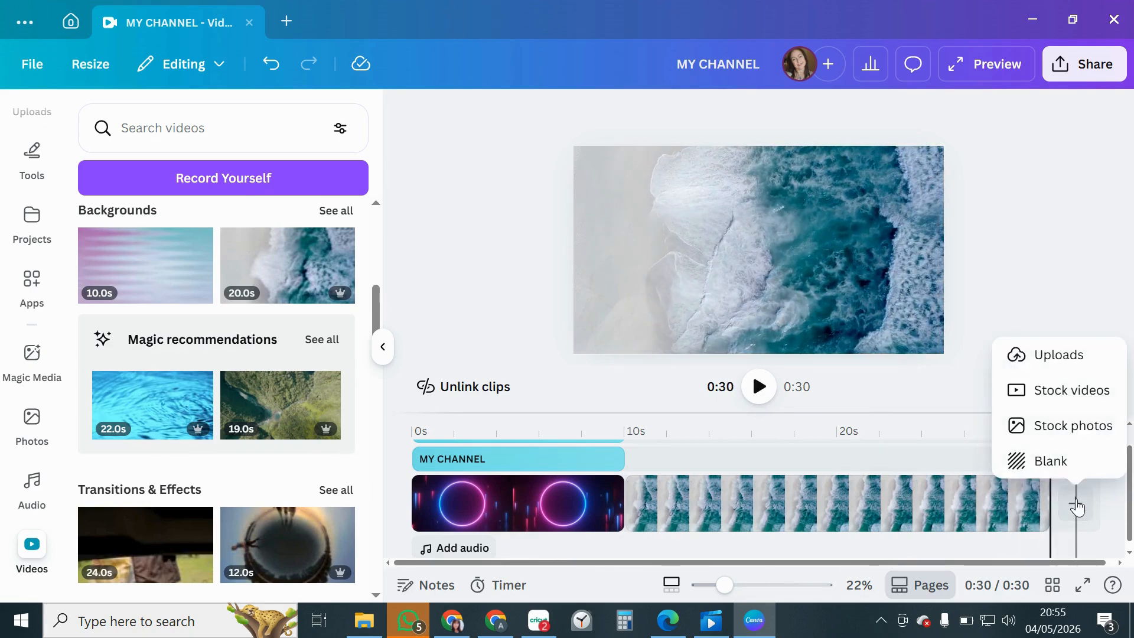
pyautogui.click(1072, 357)
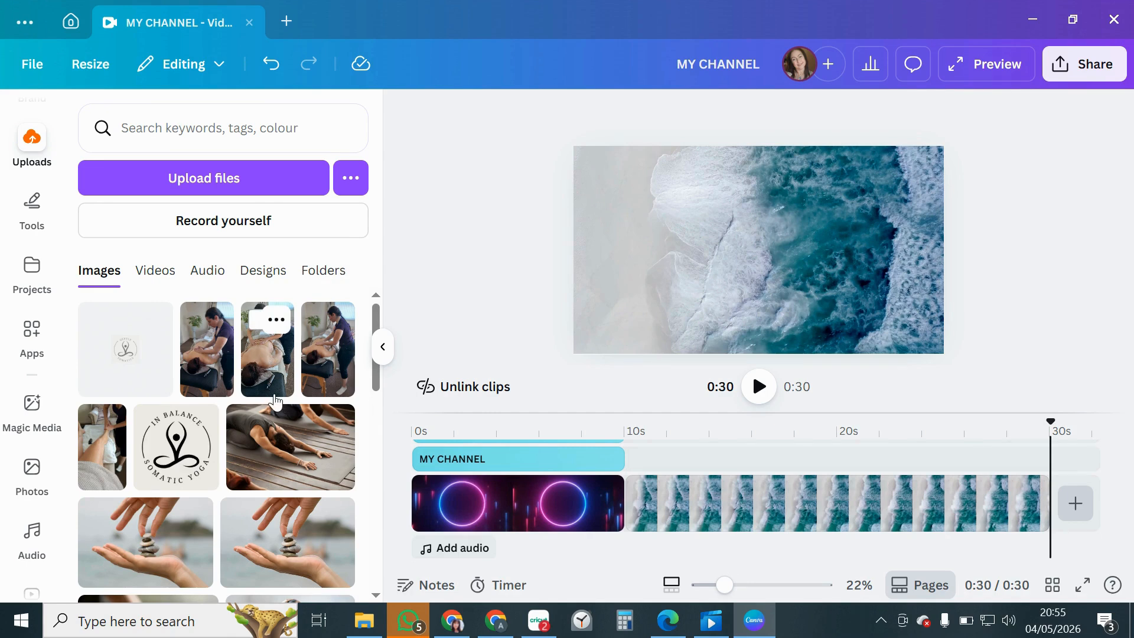
pyautogui.click(156, 273)
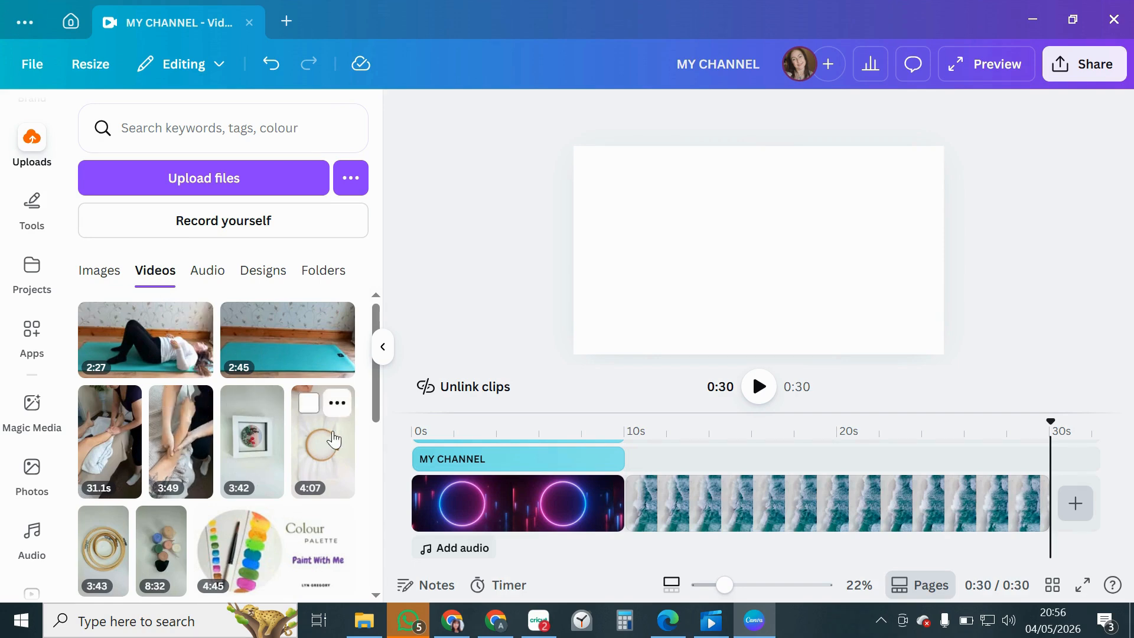
pyautogui.moveTo(377, 378); pyautogui.dragTo(375, 531)
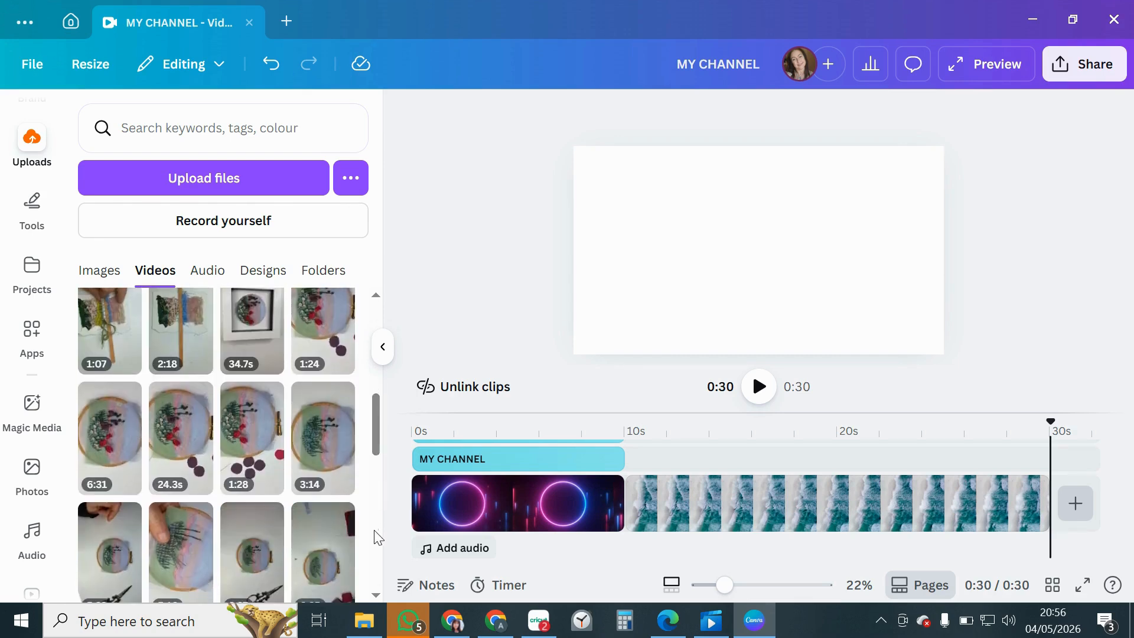
pyautogui.click(107, 333)
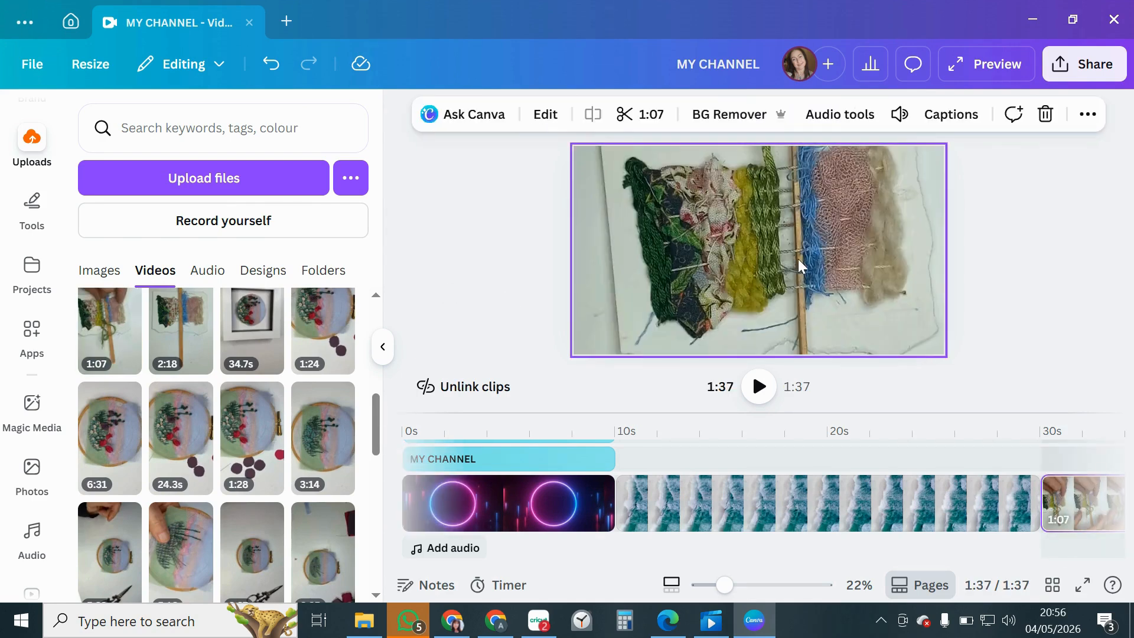
pyautogui.click(385, 351)
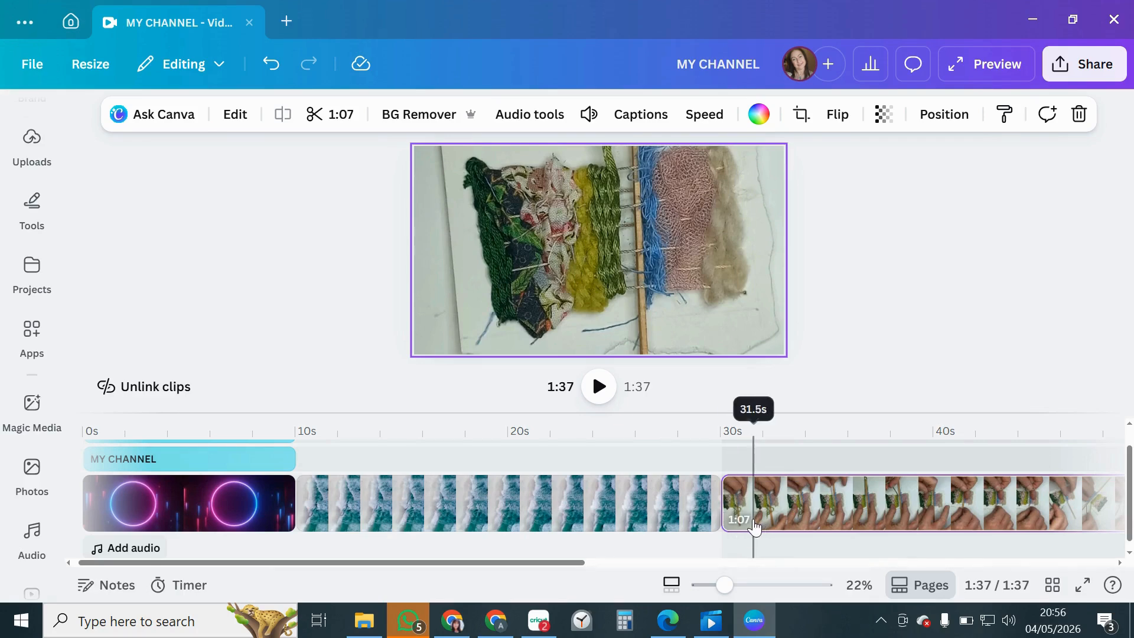
# Rotate the weaving video inside its crop frame by 90 degrees and apply the crop
pyautogui.doubleClick(577, 254)
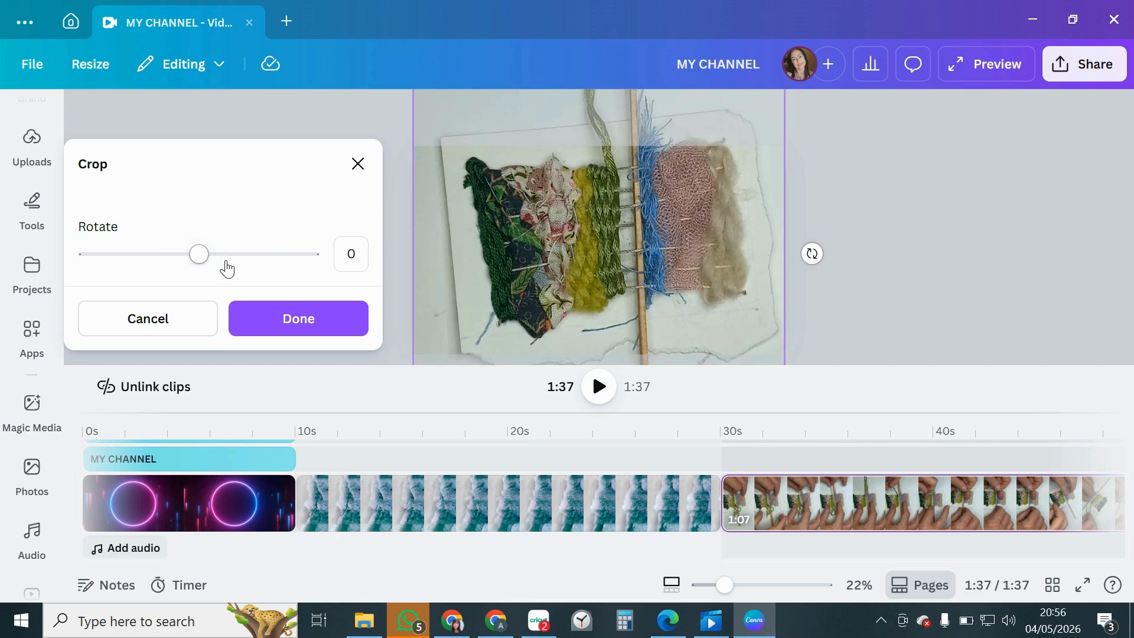
pyautogui.click(351, 254)
pyautogui.write('90')
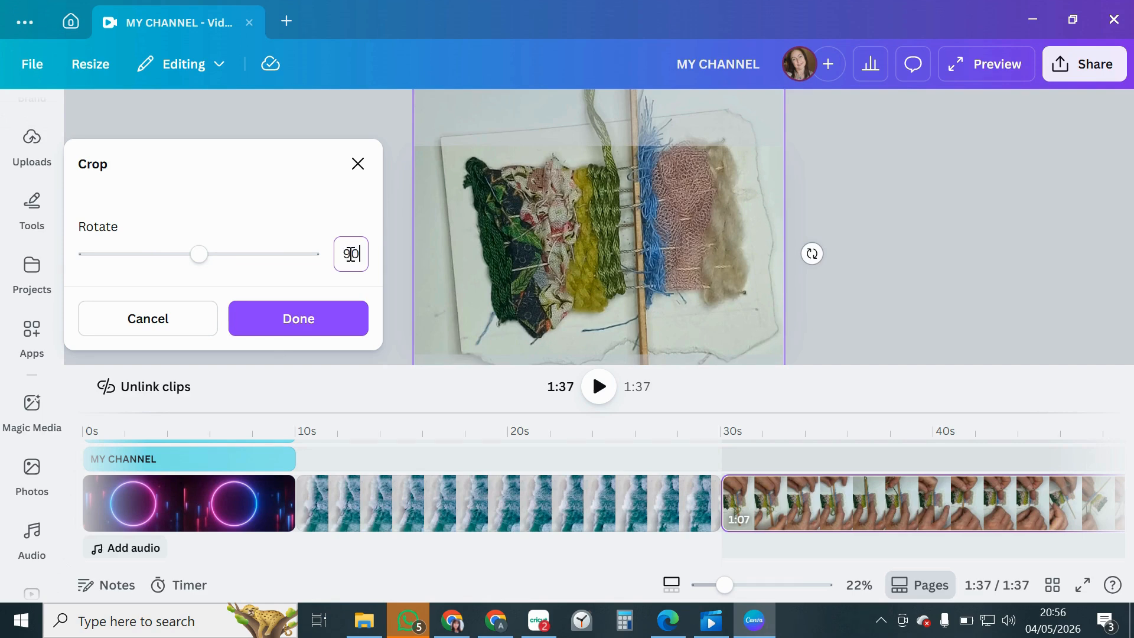
pyautogui.click(325, 319)
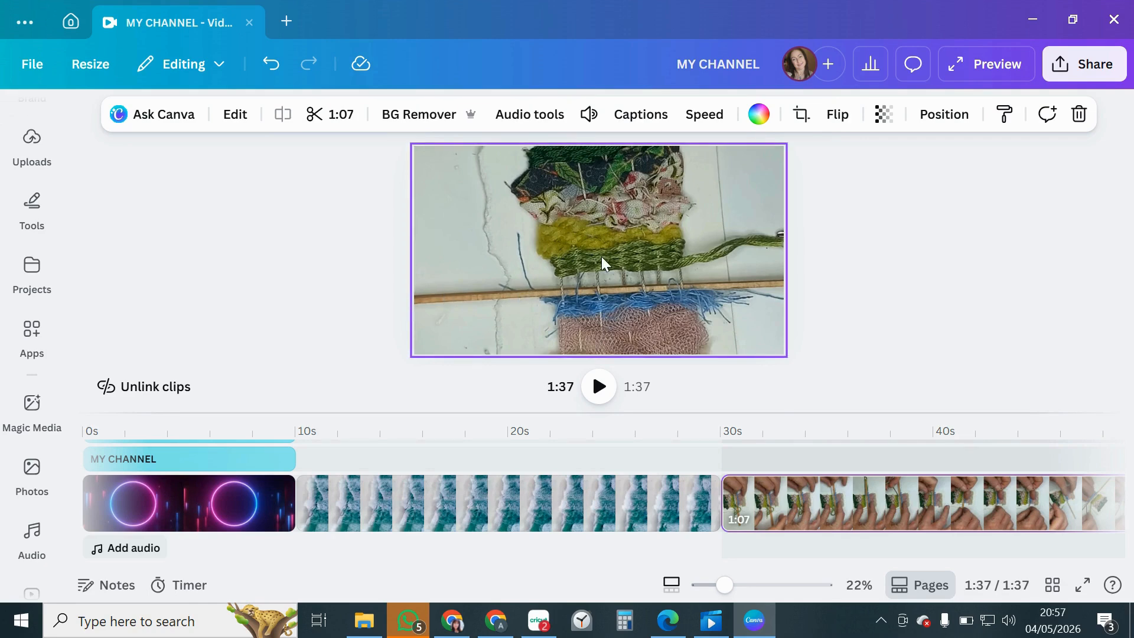
# Scale down the weaving video inside its crop frame and reposition it so the whole weaving fits in the picture
pyautogui.doubleClick(658, 243)
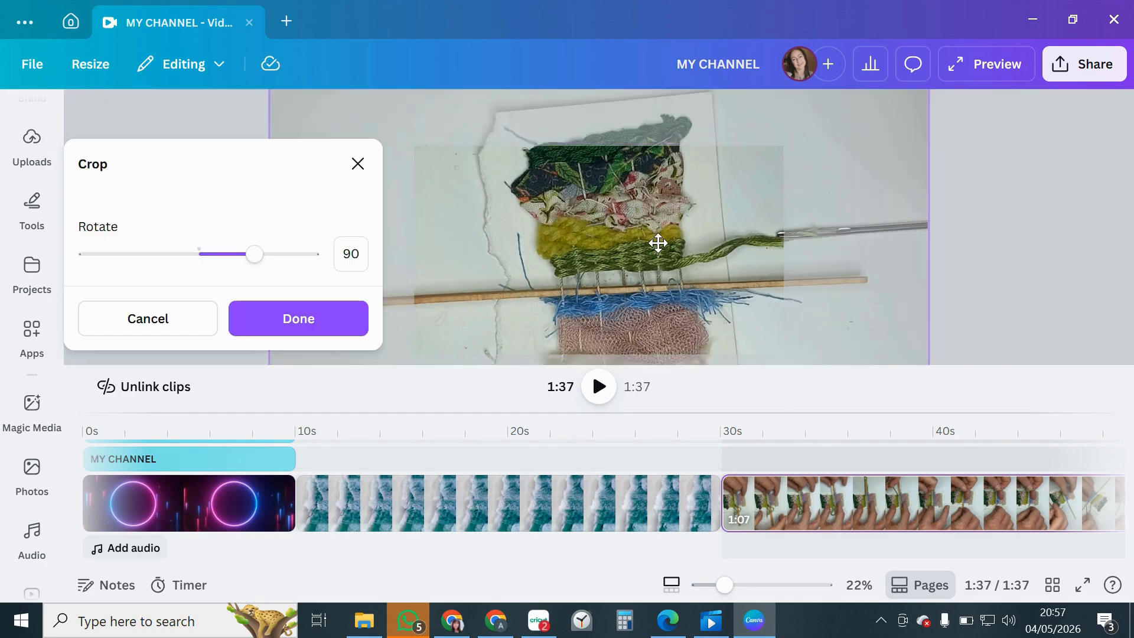
pyautogui.click(358, 163)
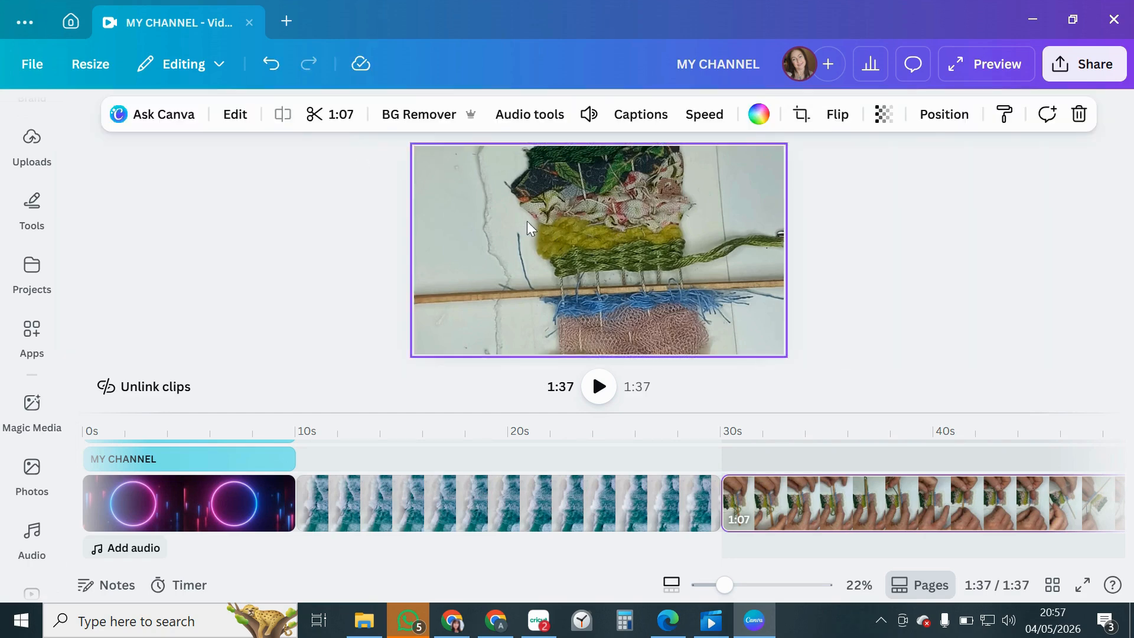
pyautogui.doubleClick(514, 242)
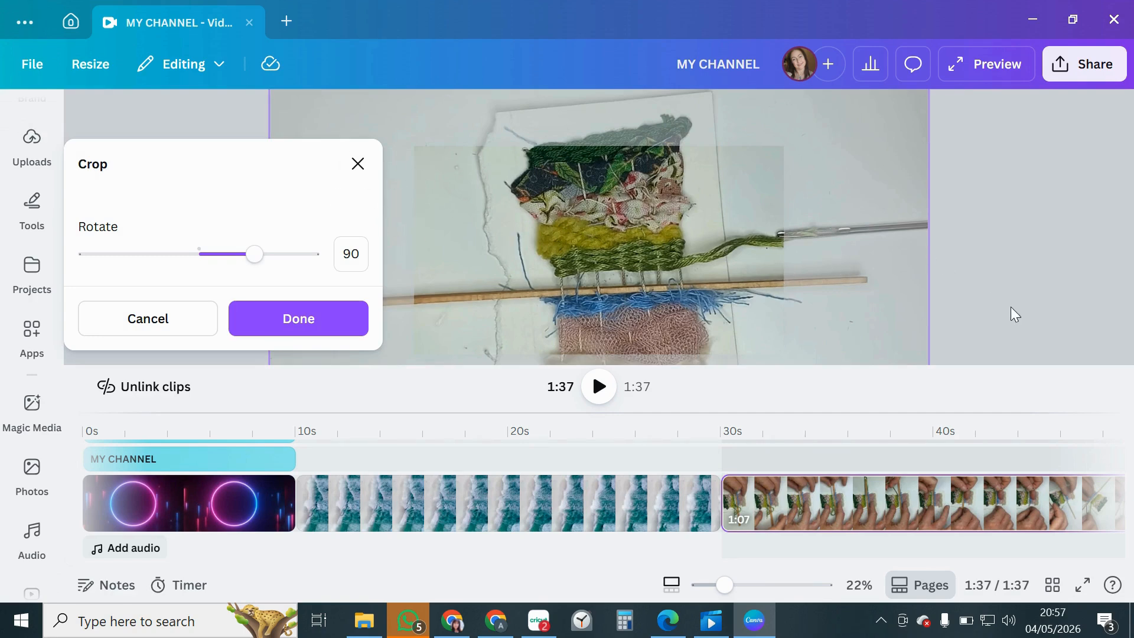
pyautogui.moveTo(926, 298); pyautogui.dragTo(948, 123)
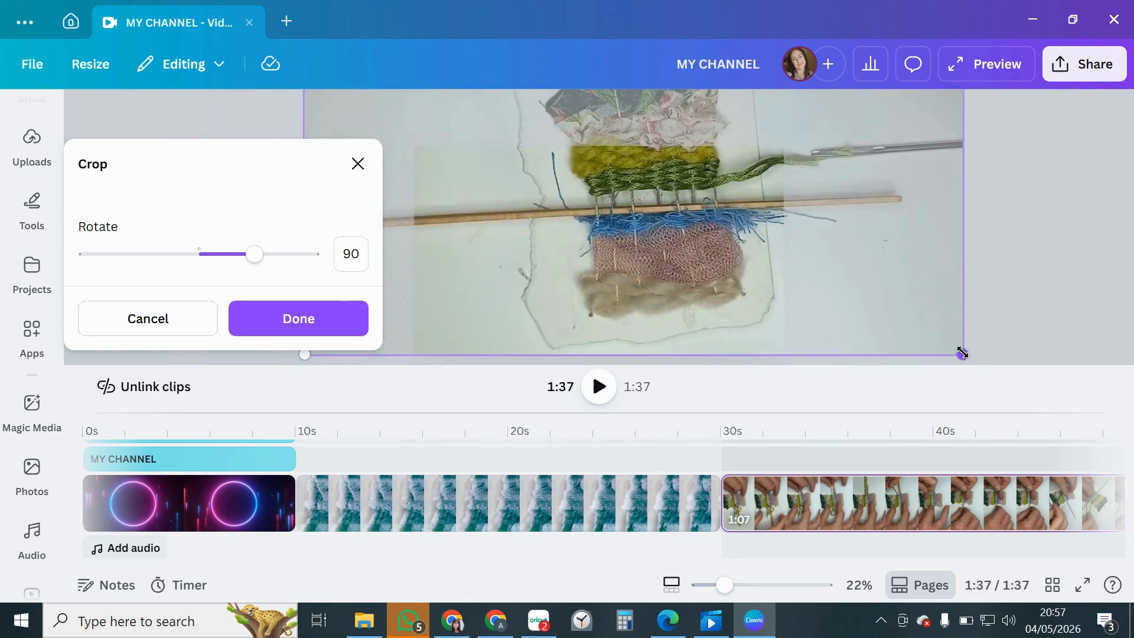
pyautogui.moveTo(843, 283); pyautogui.dragTo(907, 408)
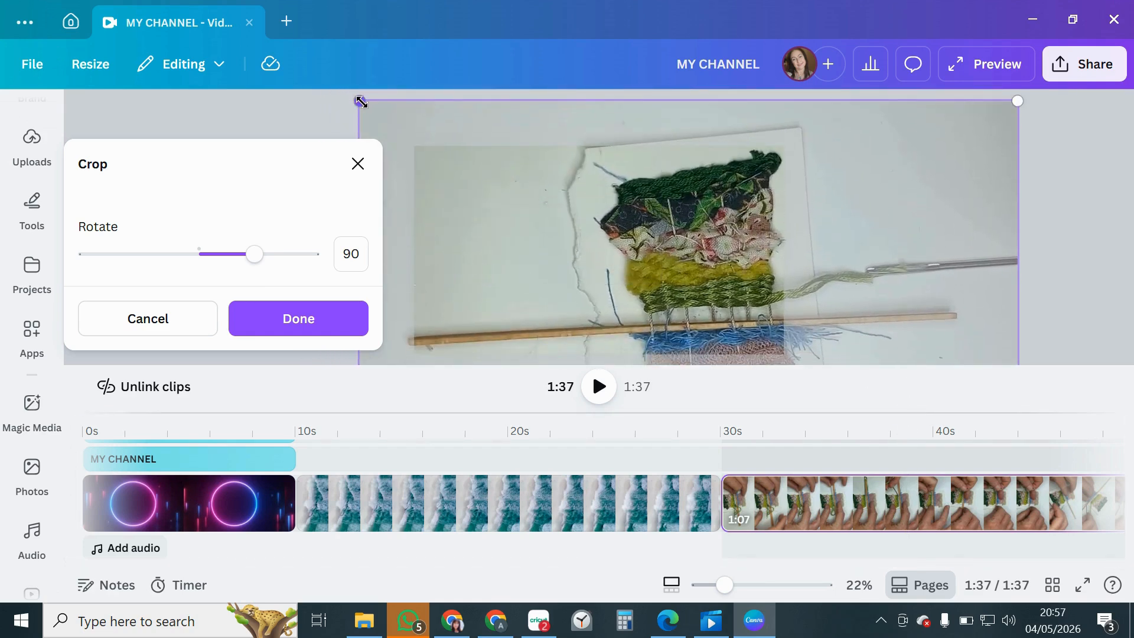
pyautogui.moveTo(360, 102); pyautogui.dragTo(414, 131)
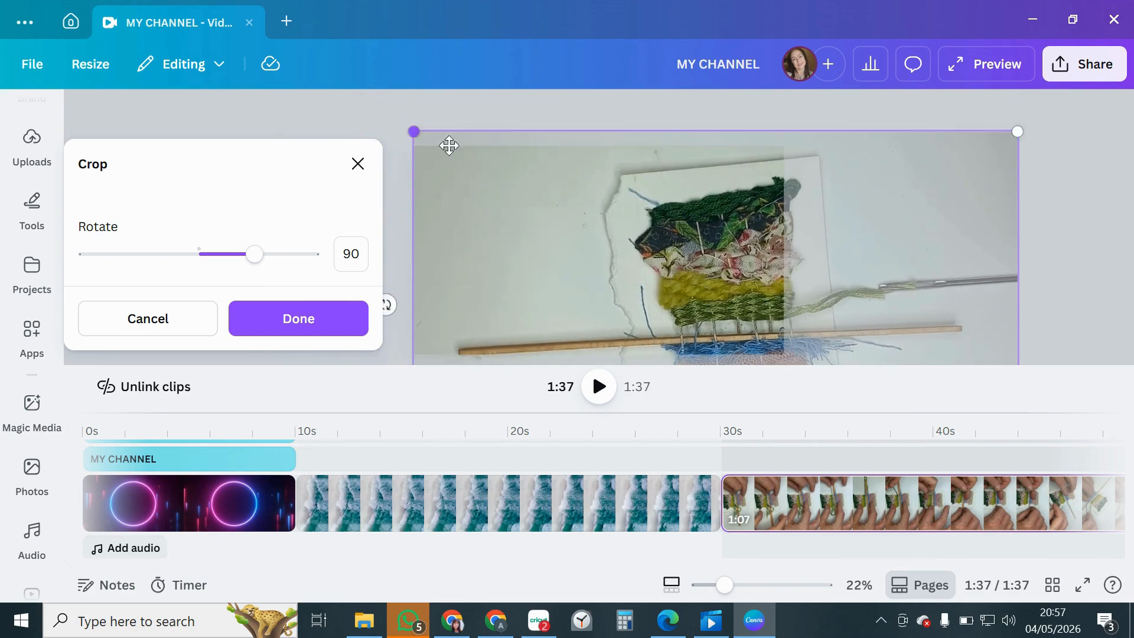
pyautogui.moveTo(641, 272); pyautogui.dragTo(583, 248)
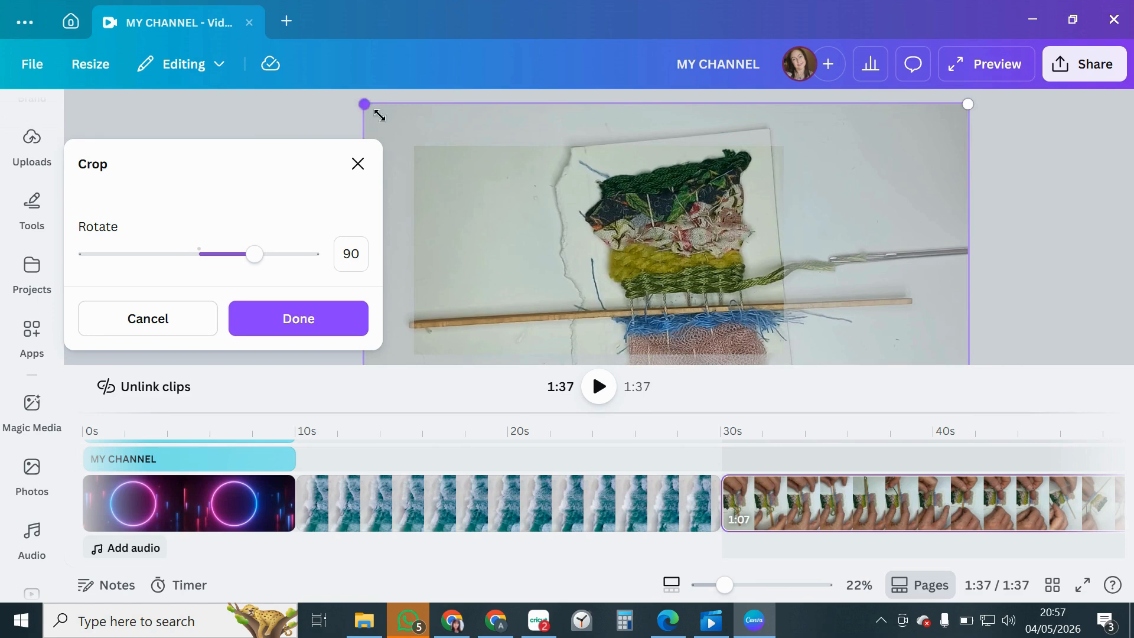
pyautogui.moveTo(379, 116); pyautogui.dragTo(428, 149)
pyautogui.moveTo(579, 223); pyautogui.dragTo(503, 200)
pyautogui.moveTo(340, 95); pyautogui.dragTo(414, 138)
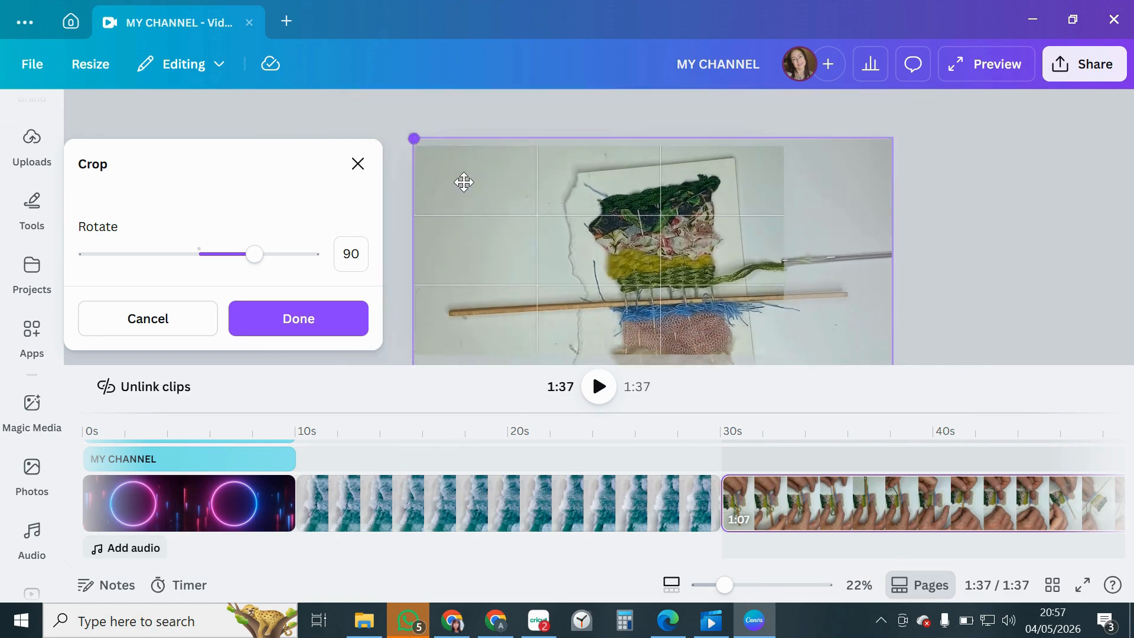
pyautogui.moveTo(570, 225); pyautogui.dragTo(505, 190)
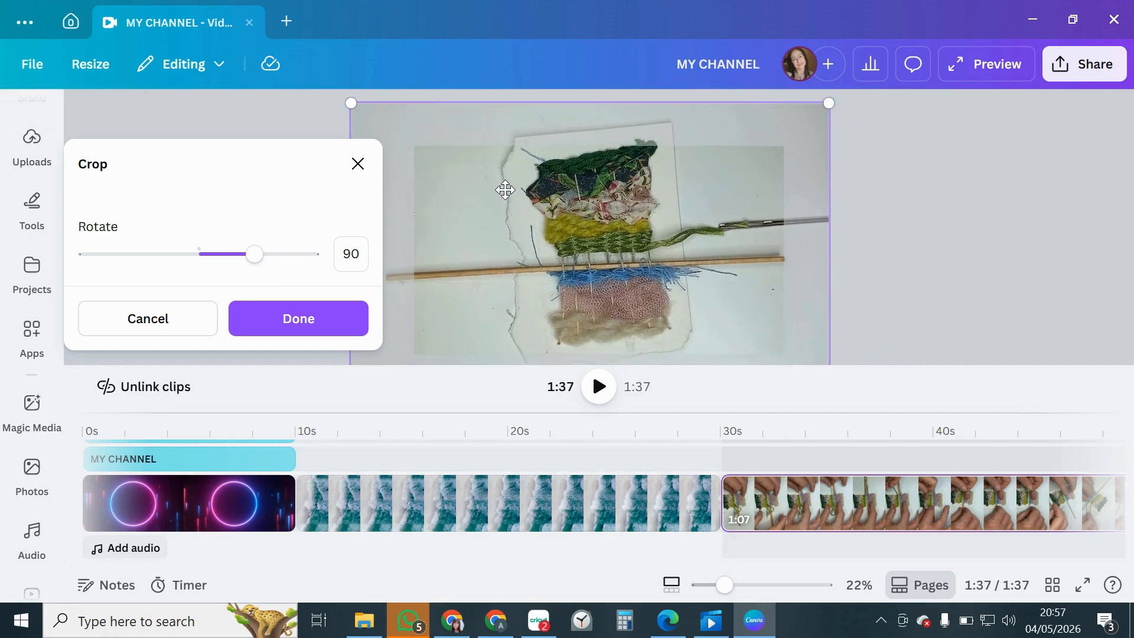
pyautogui.moveTo(351, 103); pyautogui.dragTo(414, 138)
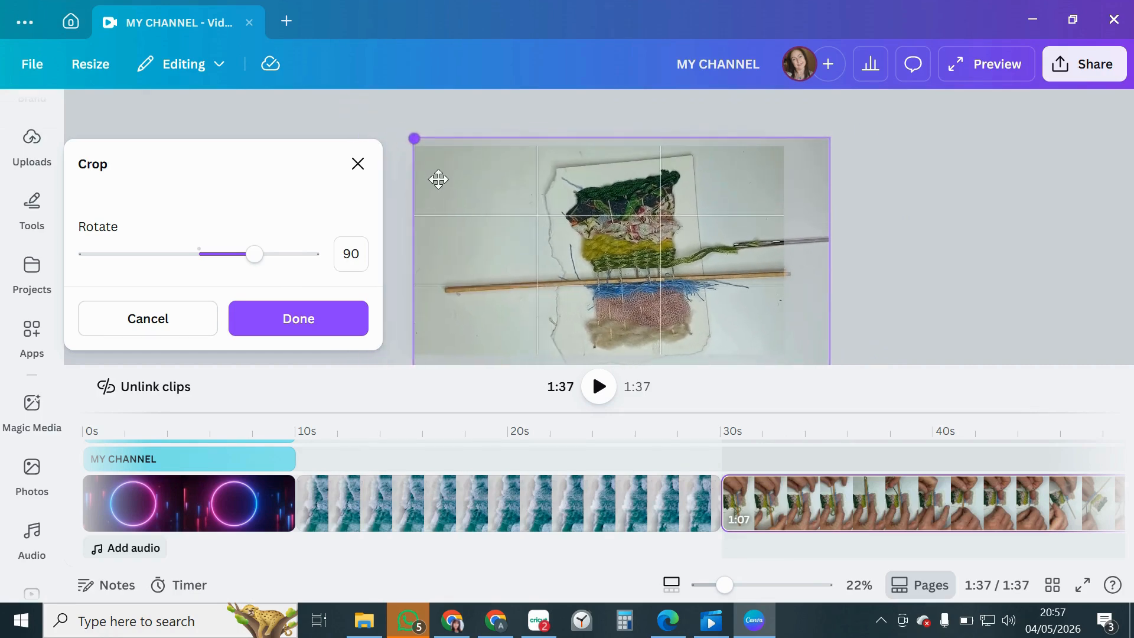
pyautogui.moveTo(654, 223); pyautogui.dragTo(625, 223)
pyautogui.click(857, 242)
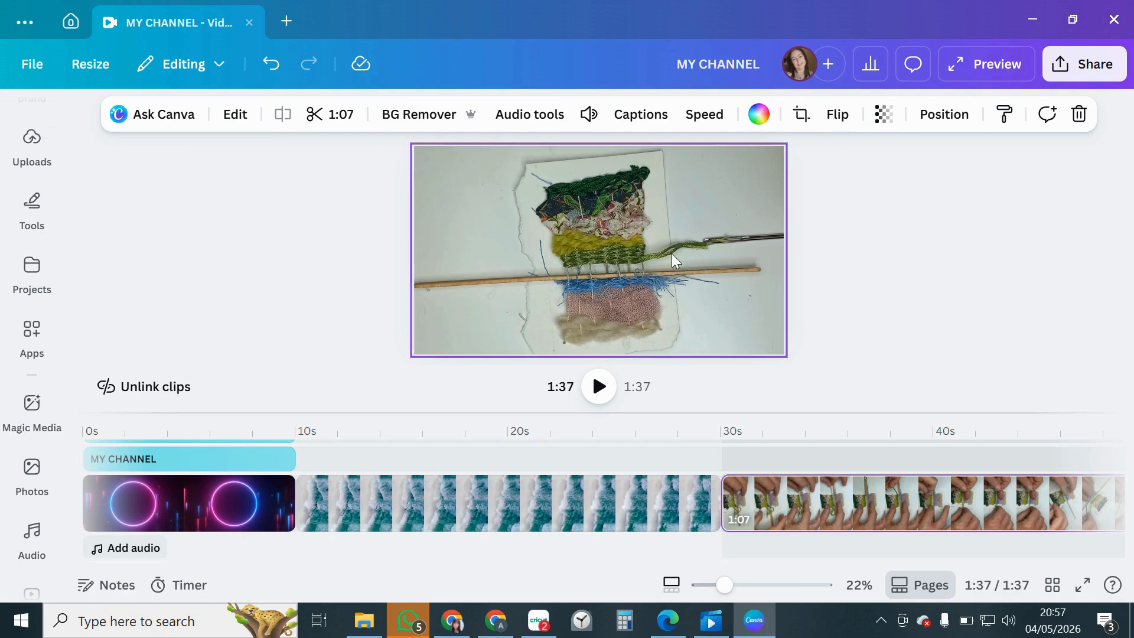
# Set the weaving video's crop rotation to -90 degrees and apply it
pyautogui.doubleClick(591, 243)
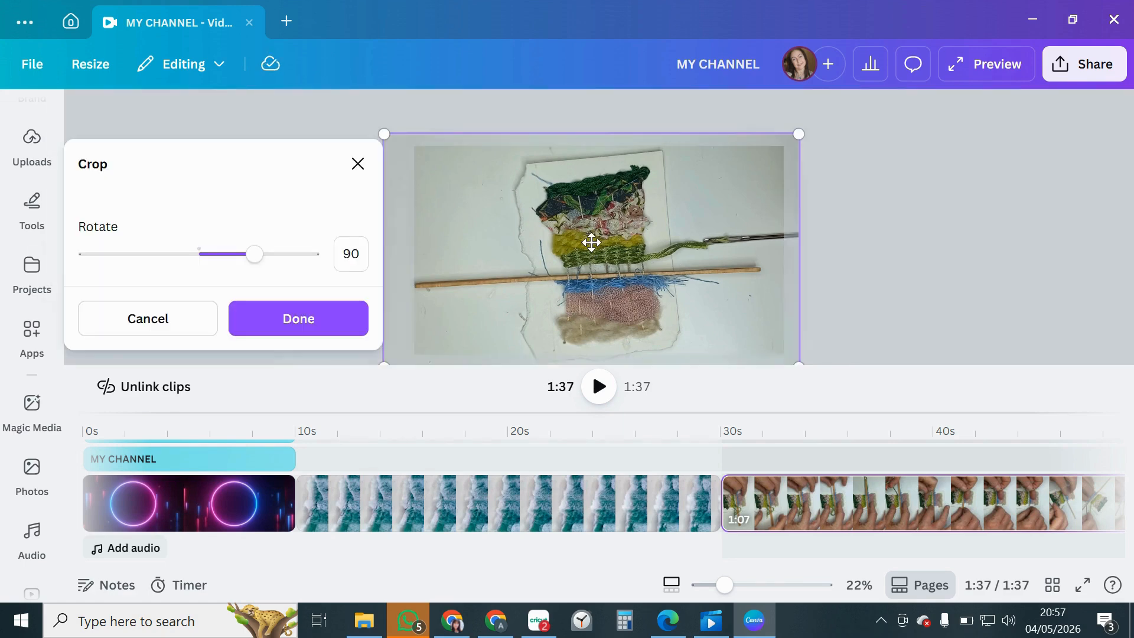
pyautogui.click(346, 255)
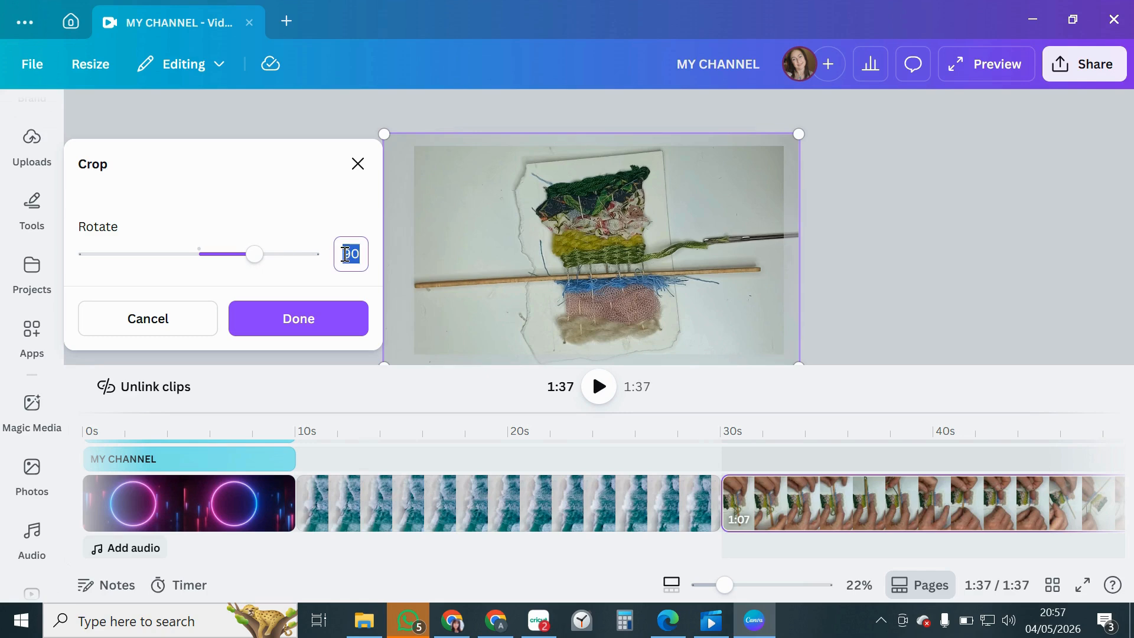
pyautogui.click(345, 254)
pyautogui.write('-')
pyautogui.click(317, 315)
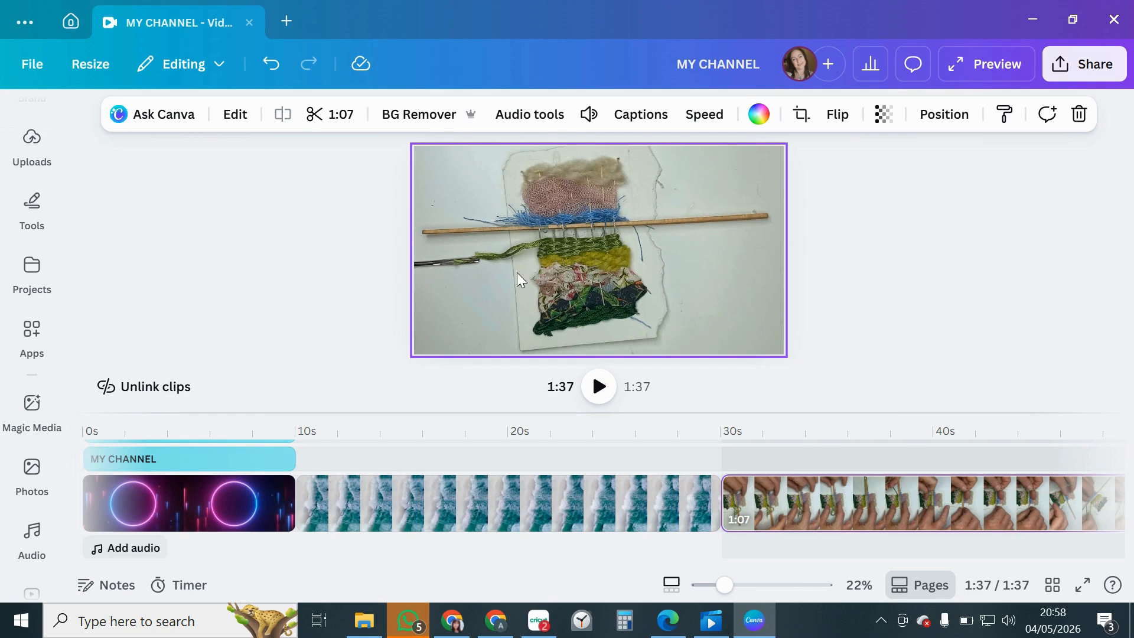
# Fine-tune the weaving video's crop rotation to -88.4 degrees and apply it
pyautogui.doubleClick(566, 255)
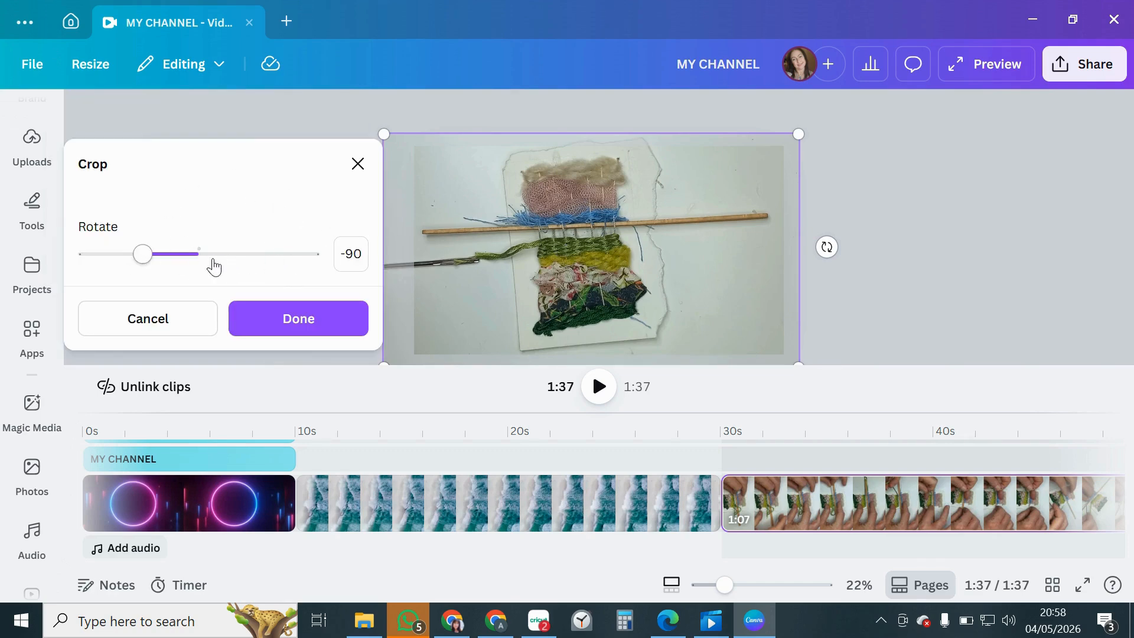
pyautogui.moveTo(147, 257)
pyautogui.mouseDown()
pyautogui.moveTo(329, 263)
pyautogui.moveTo(143, 257)
pyautogui.mouseUp()
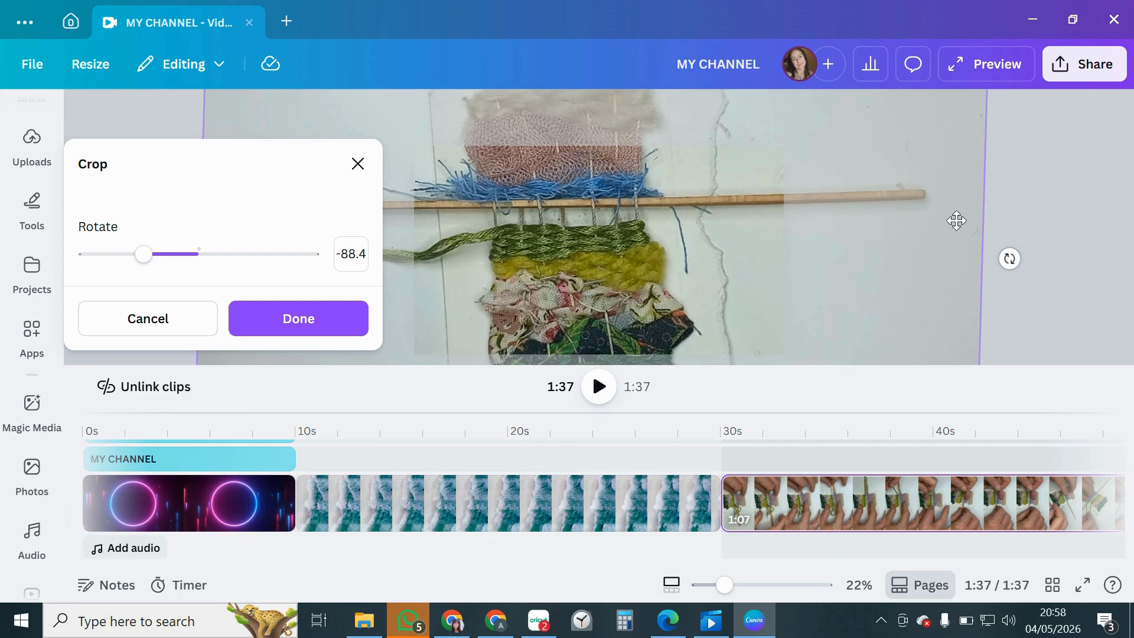
pyautogui.click(352, 328)
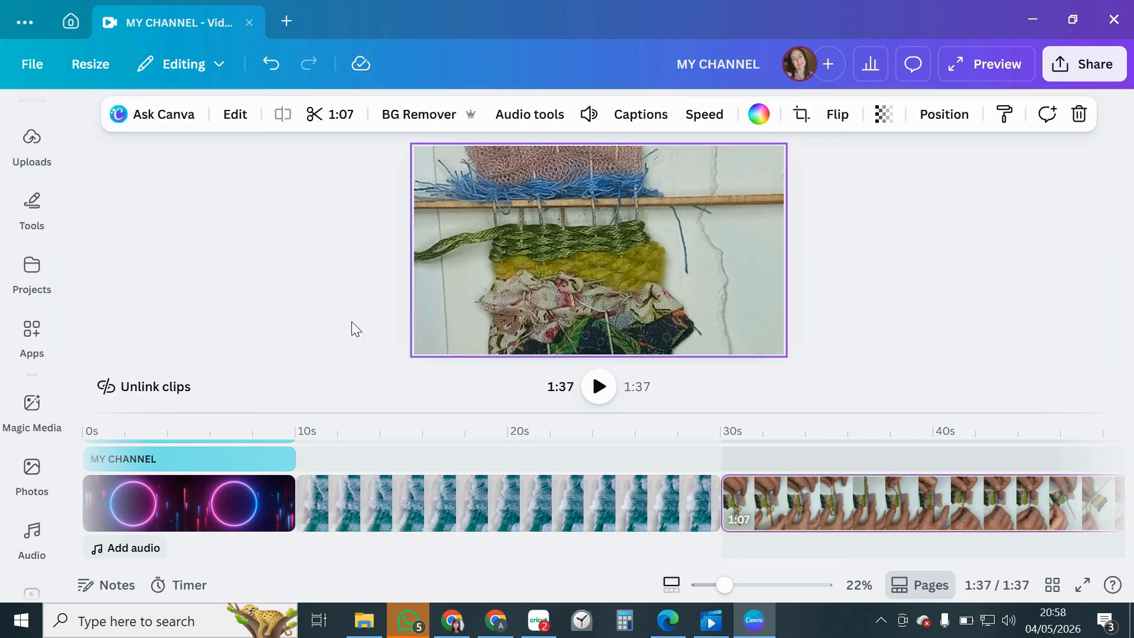
# Shrink the tilted weaving video within its crop frame, shift it until the weaving sits near the centre, and apply the crop
pyautogui.doubleClick(638, 225)
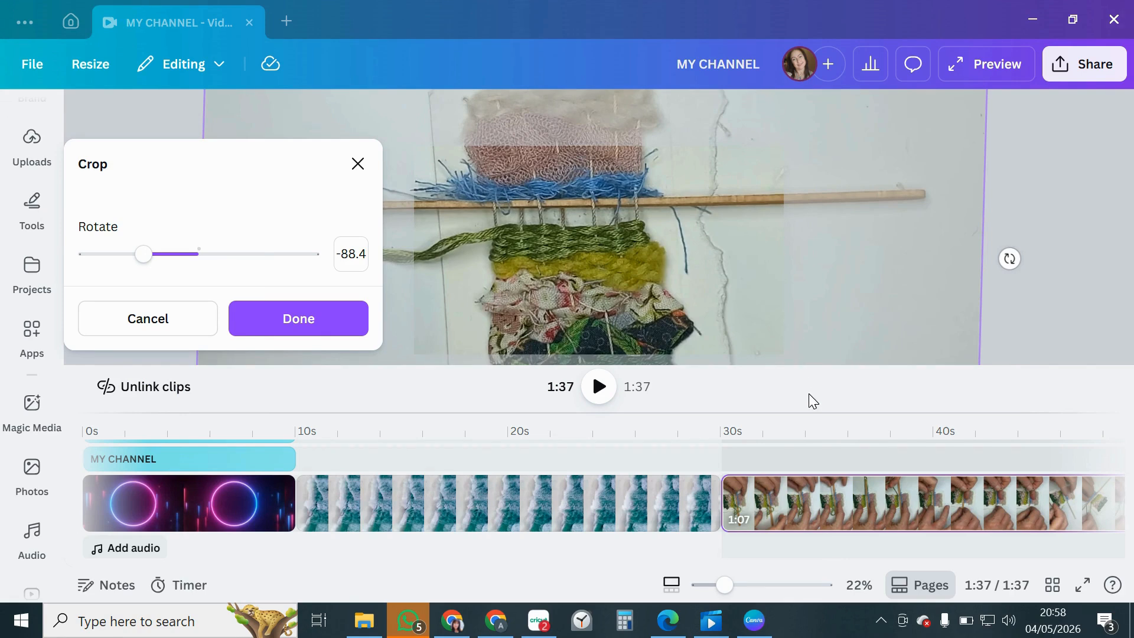
pyautogui.moveTo(938, 118); pyautogui.dragTo(909, 228)
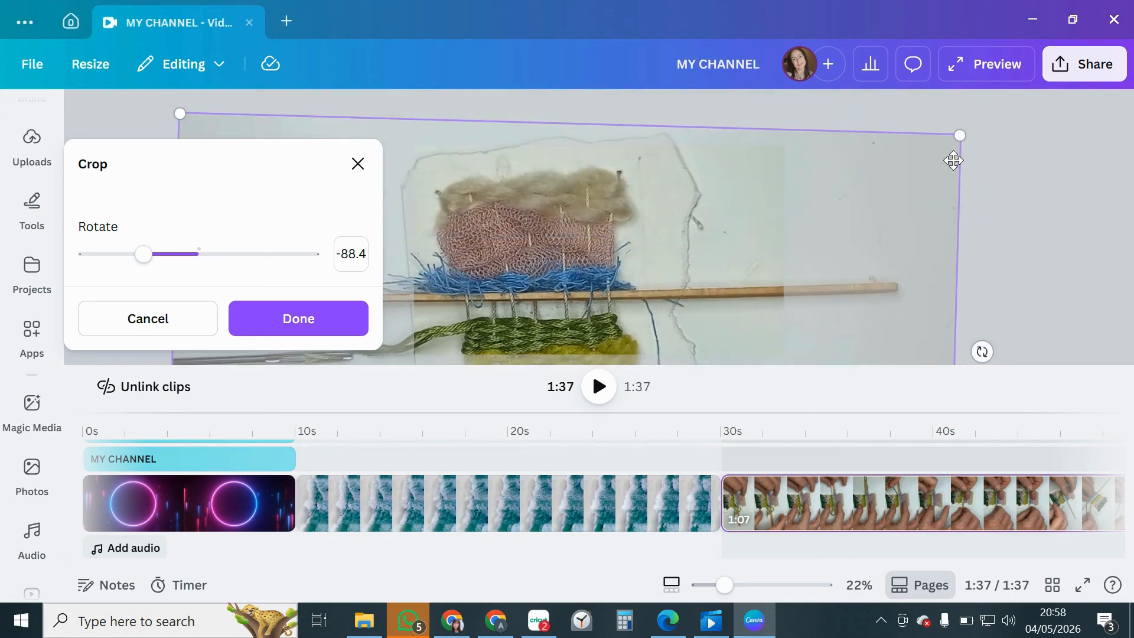
pyautogui.moveTo(959, 137); pyautogui.dragTo(929, 169)
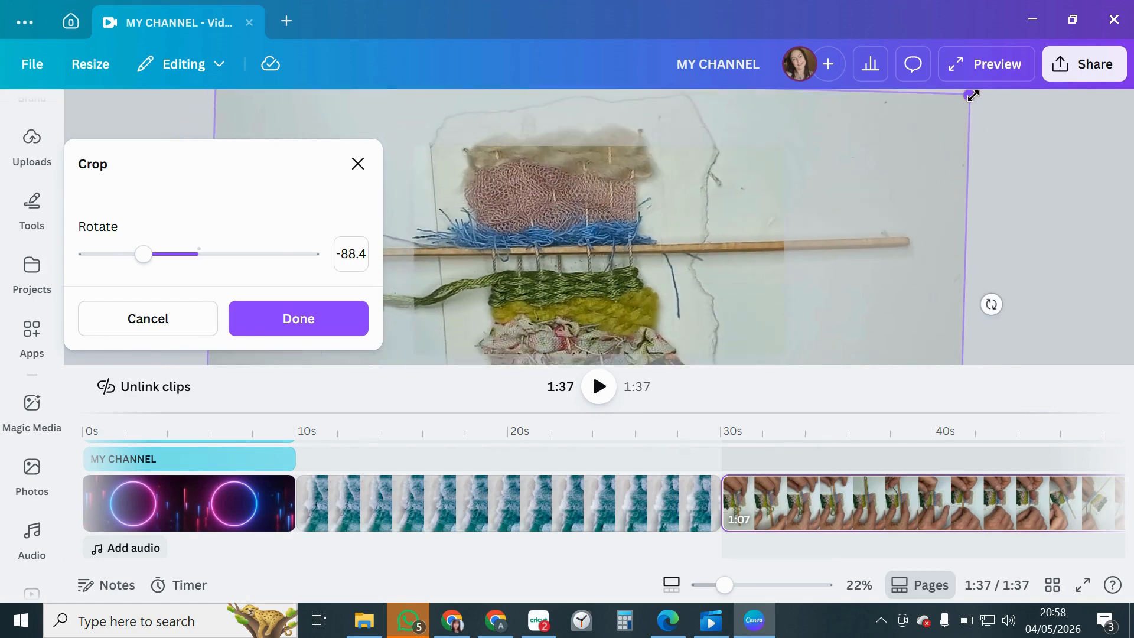
pyautogui.moveTo(973, 96); pyautogui.dragTo(838, 225)
pyautogui.moveTo(848, 268); pyautogui.dragTo(904, 213)
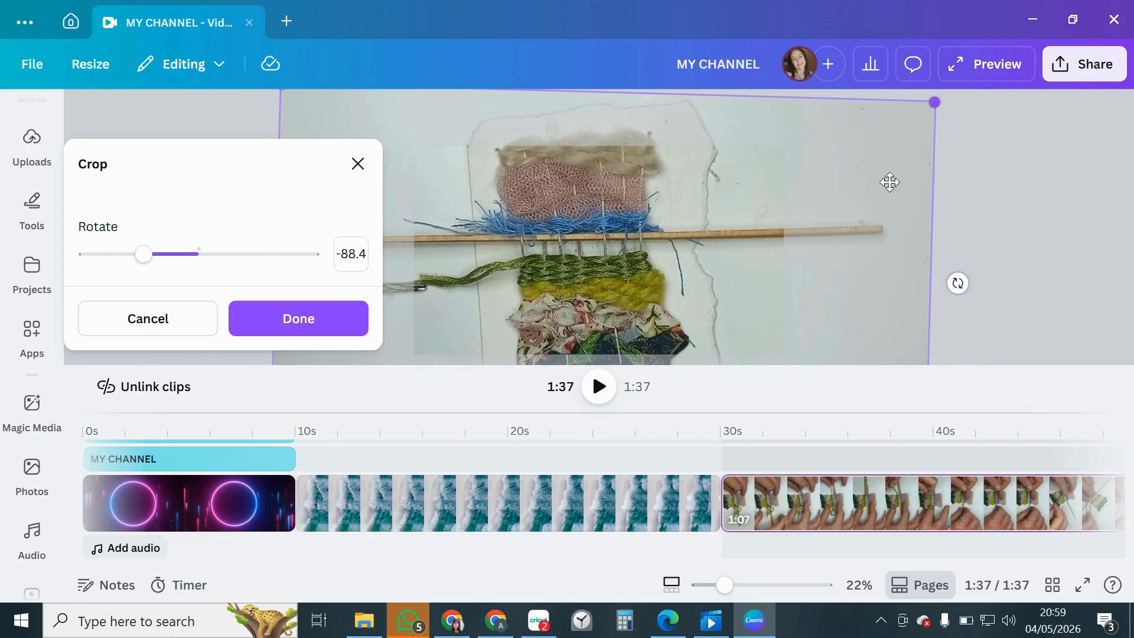
pyautogui.moveTo(818, 264); pyautogui.dragTo(899, 211)
pyautogui.moveTo(917, 98); pyautogui.dragTo(826, 147)
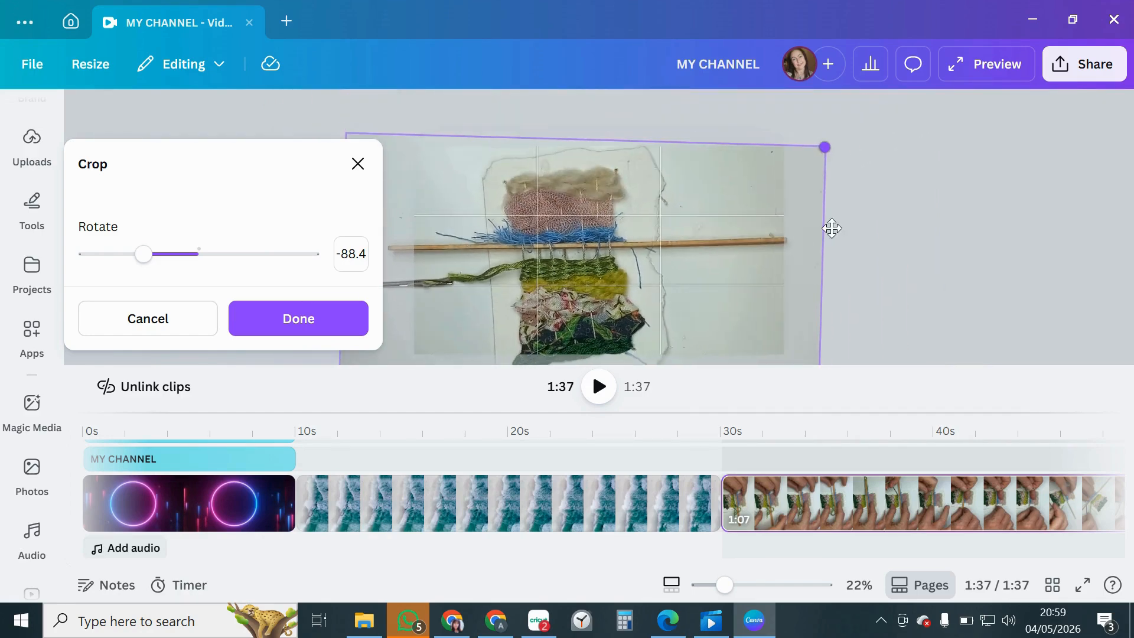
pyautogui.moveTo(800, 250); pyautogui.dragTo(833, 232)
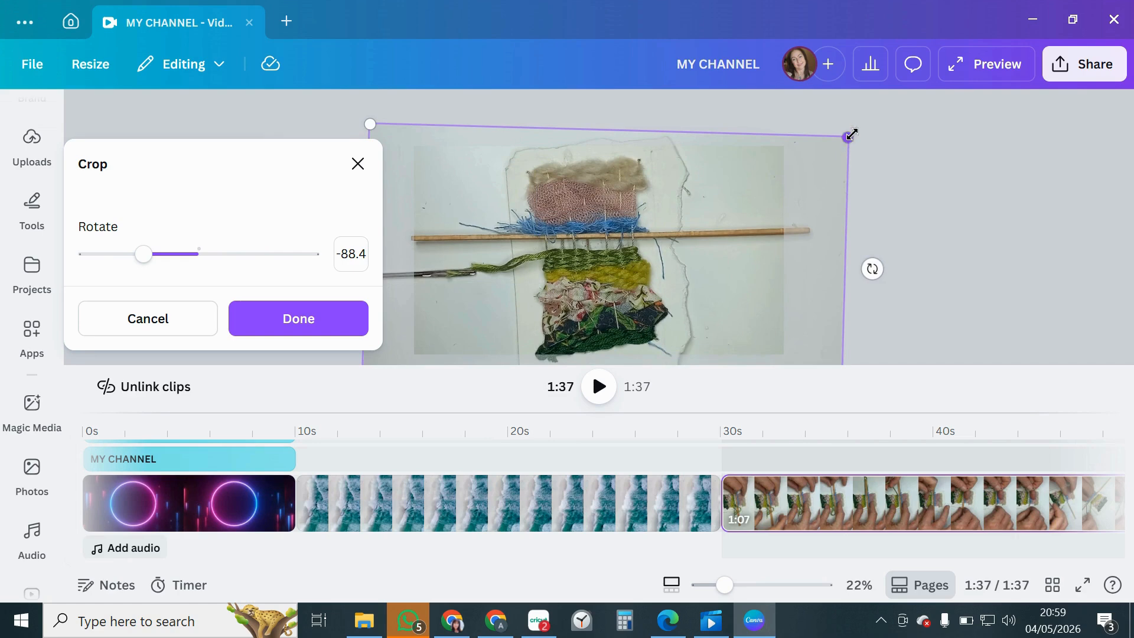
pyautogui.moveTo(851, 137); pyautogui.dragTo(839, 166)
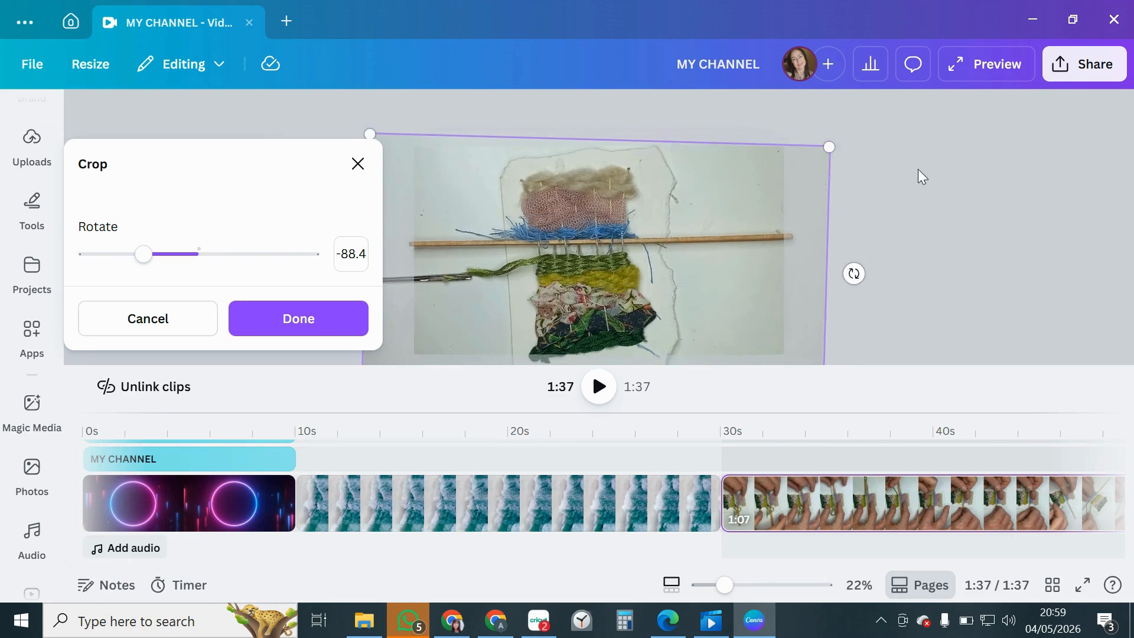
pyautogui.click(940, 169)
pyautogui.click(850, 241)
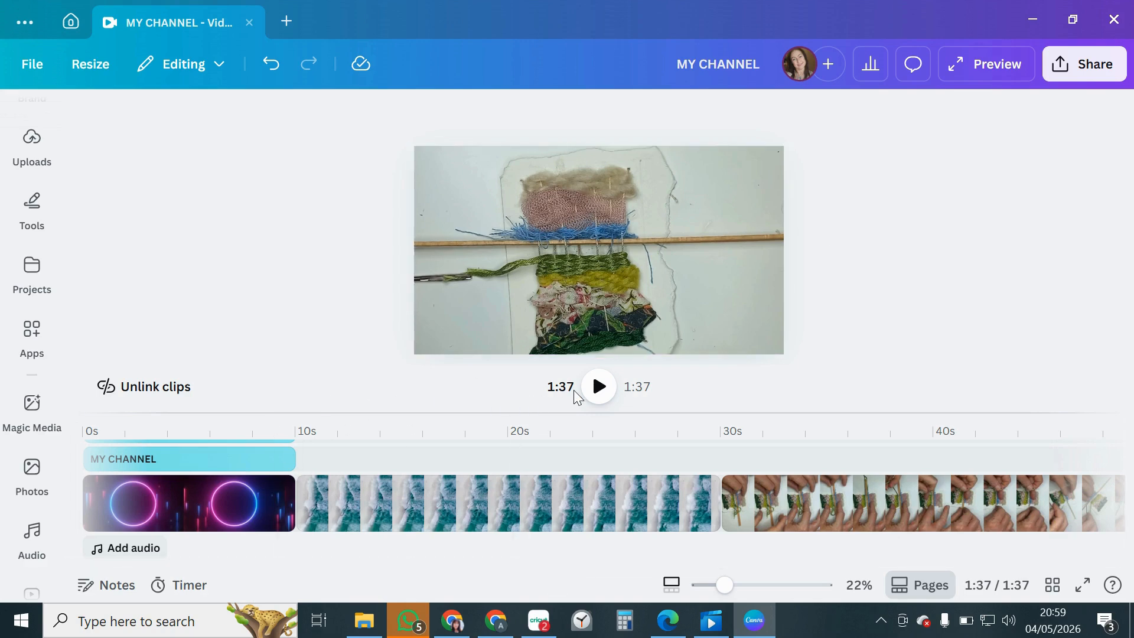
# Return the playhead to the start of the video timeline
pyautogui.click(88, 426)
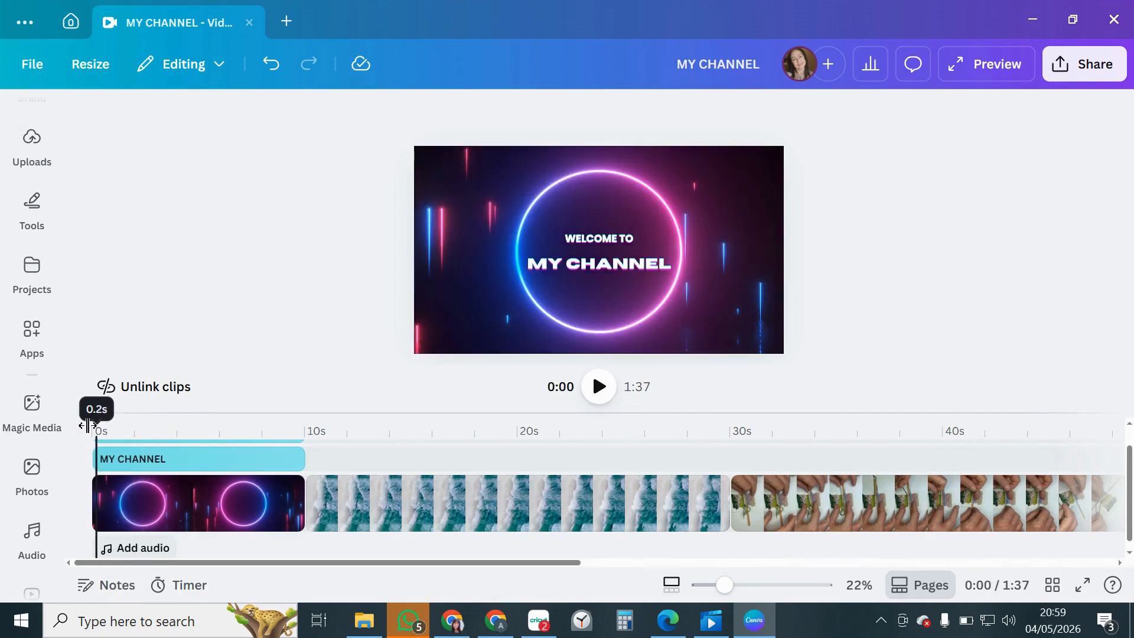
# Play the video from the start and replay the weaving clip from its beginning to find a section to cut
pyautogui.click(599, 387)
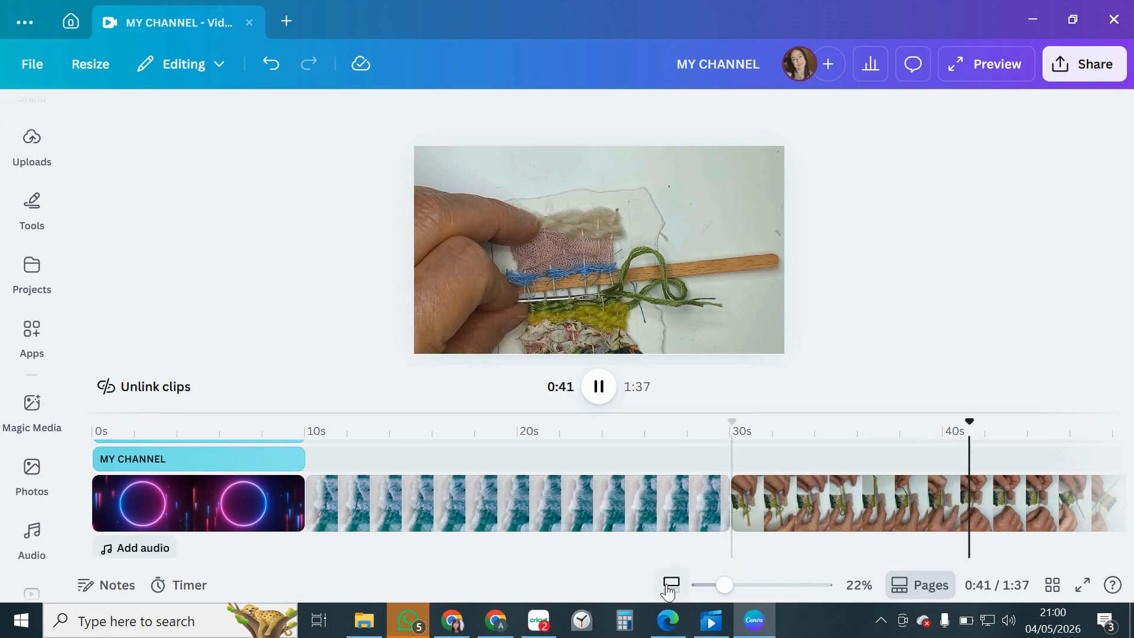
pyautogui.click(739, 461)
pyautogui.click(599, 387)
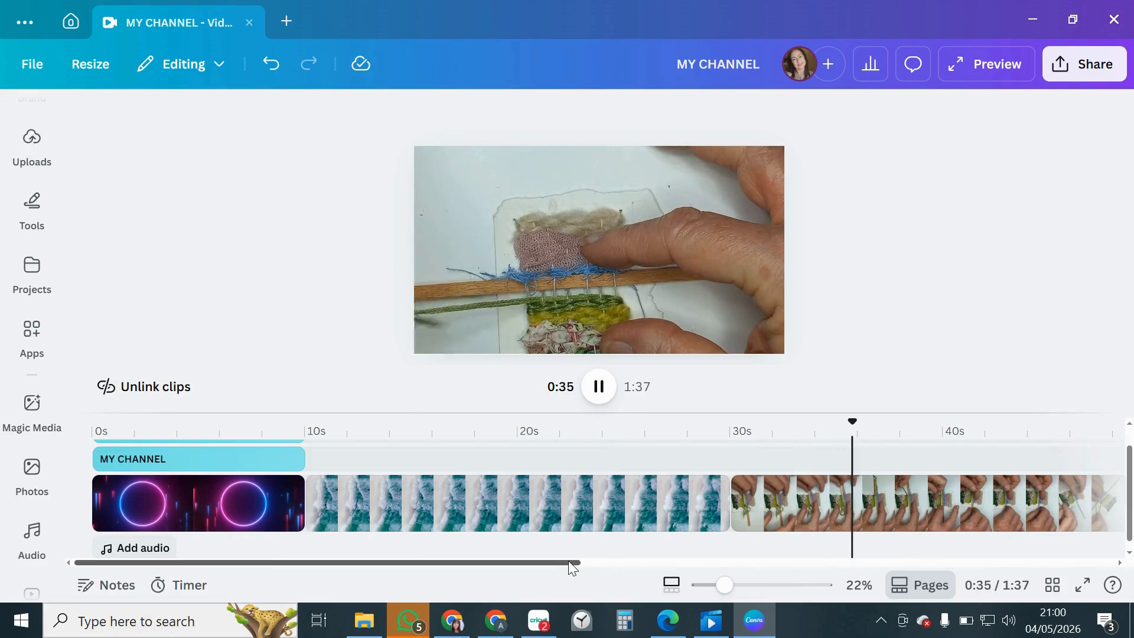
pyautogui.moveTo(568, 562); pyautogui.dragTo(703, 565)
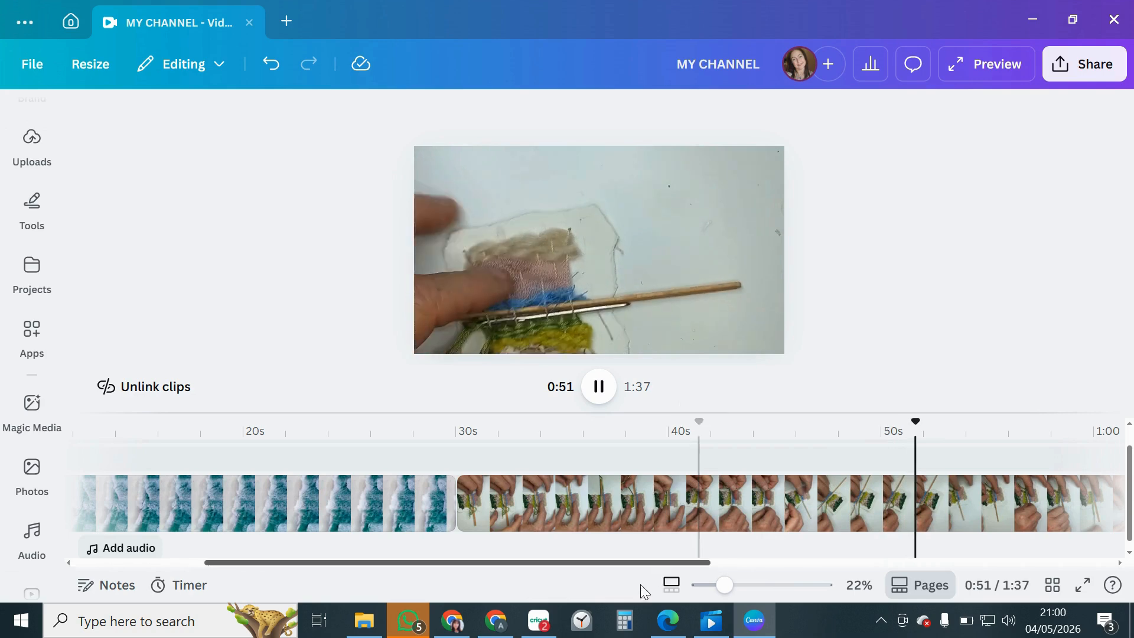
# Pause playback at 0:54 and split the weaving clip at that point
pyautogui.click(601, 388)
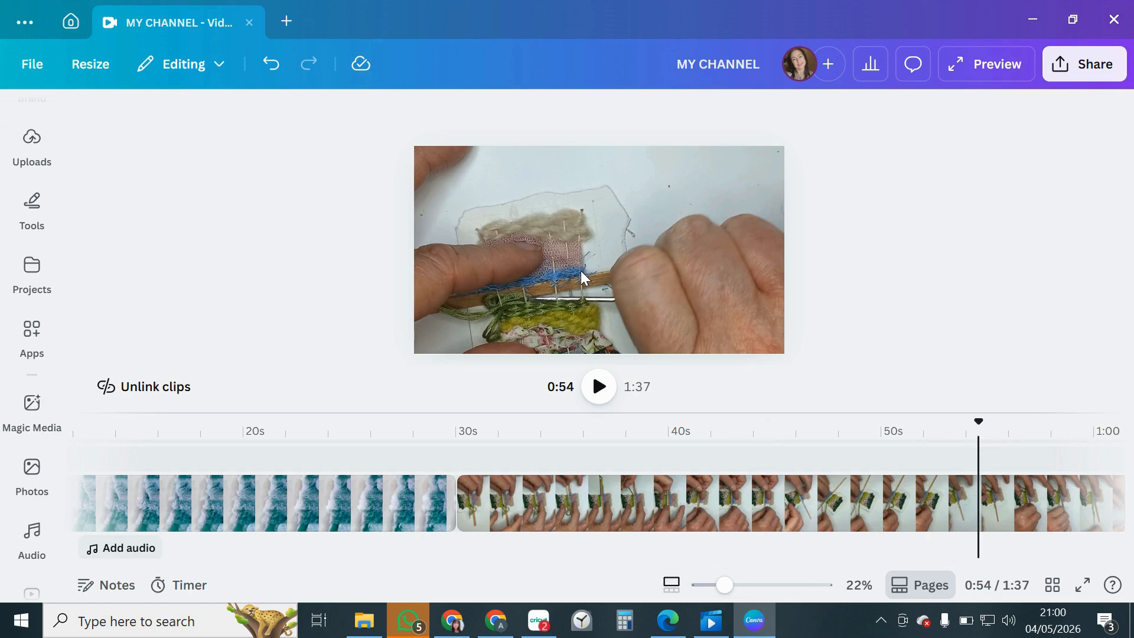
pyautogui.click(615, 267)
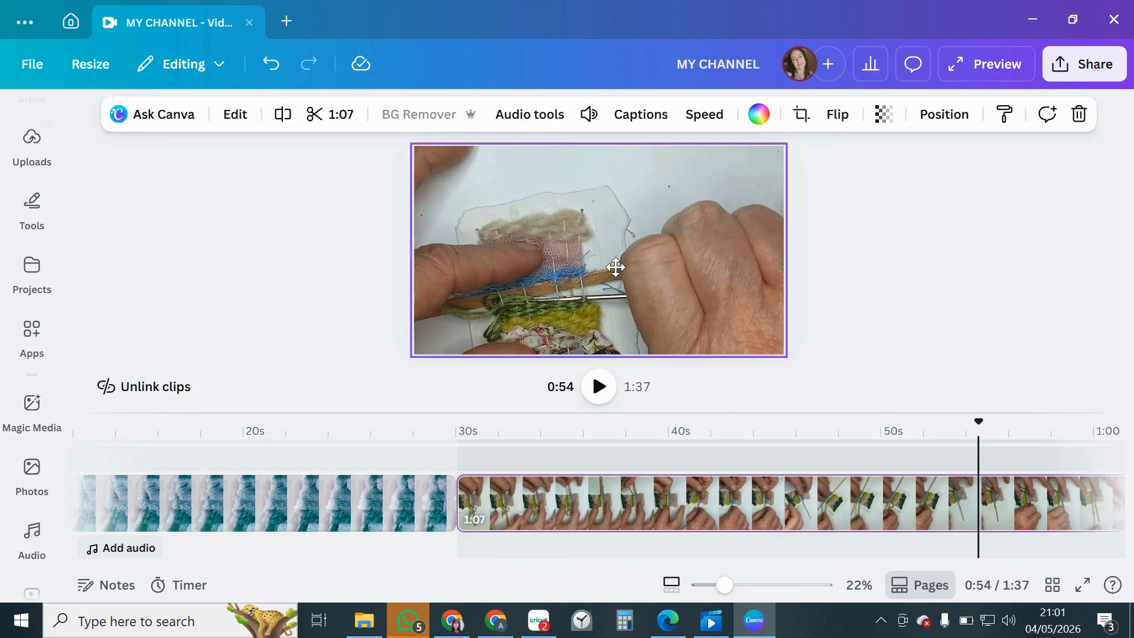
pyautogui.doubleClick(616, 267)
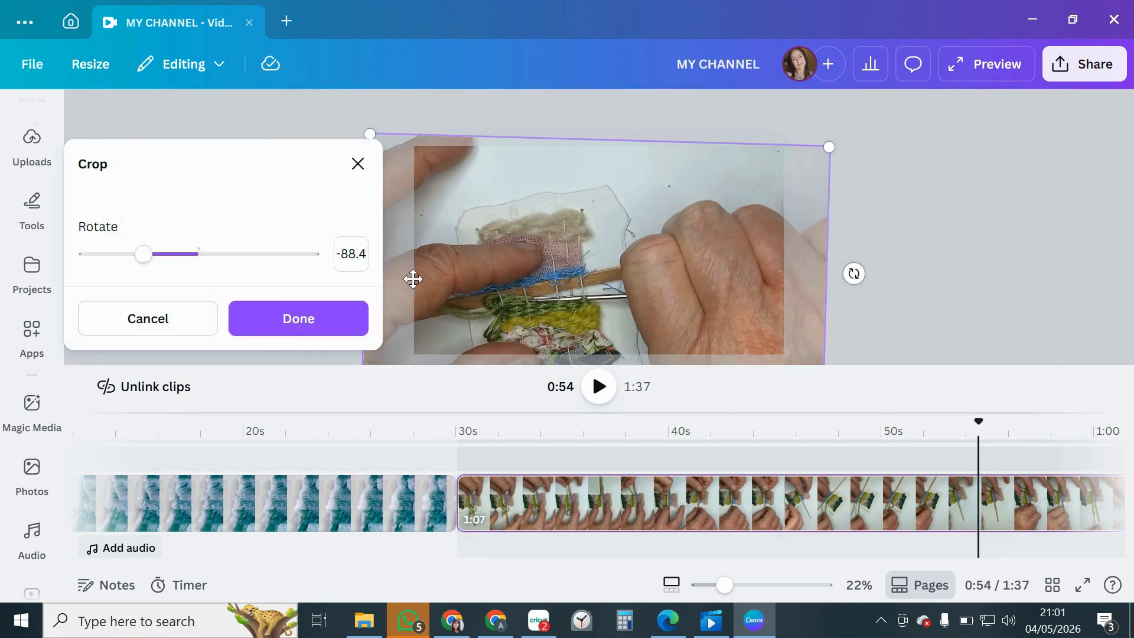
pyautogui.click(359, 165)
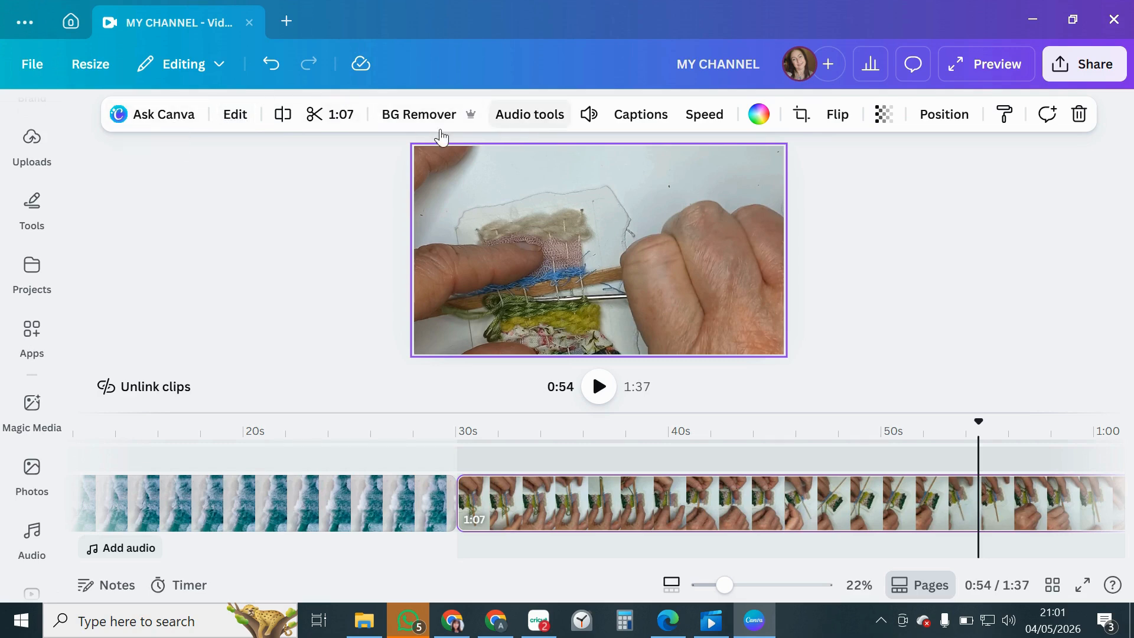
pyautogui.click(282, 115)
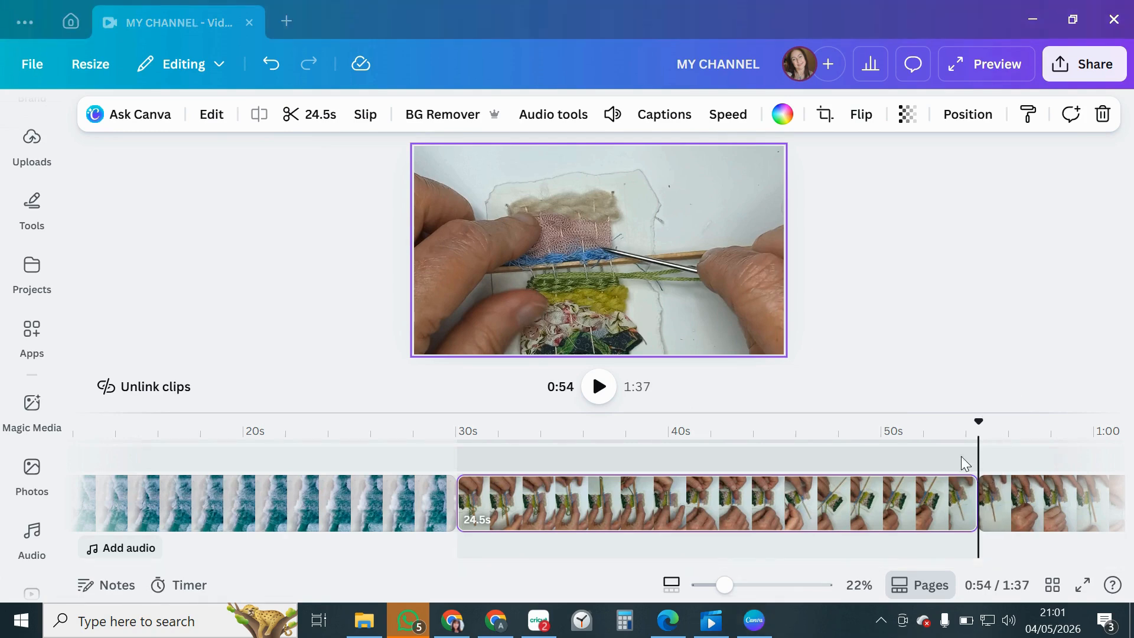
# Play the footage following the split to find where the unwanted section ends
pyautogui.click(598, 387)
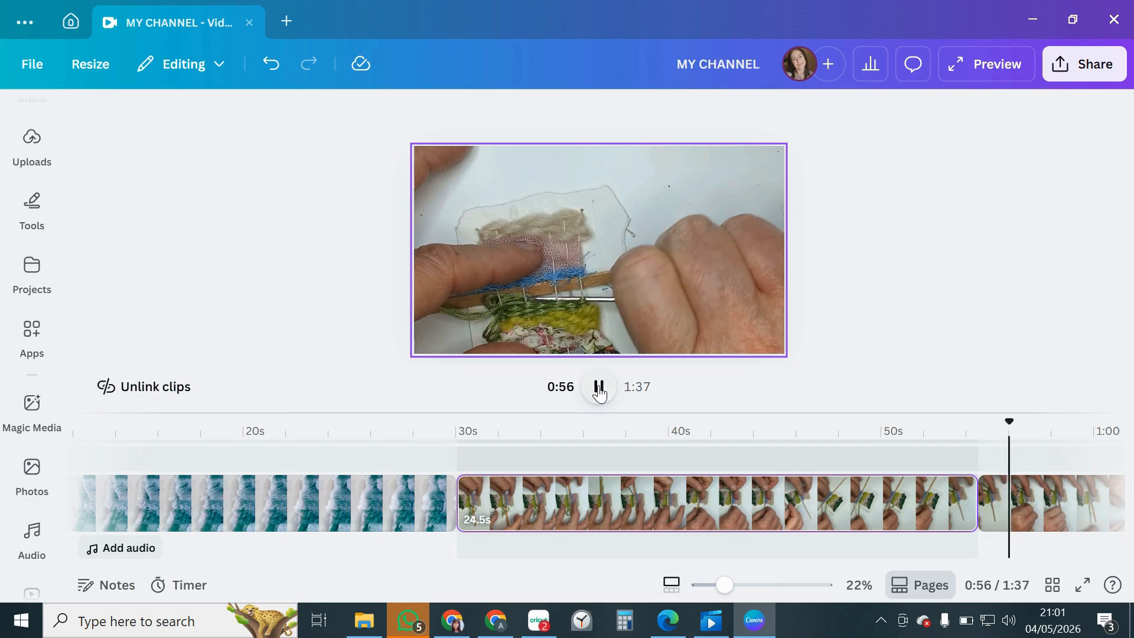
pyautogui.click(599, 388)
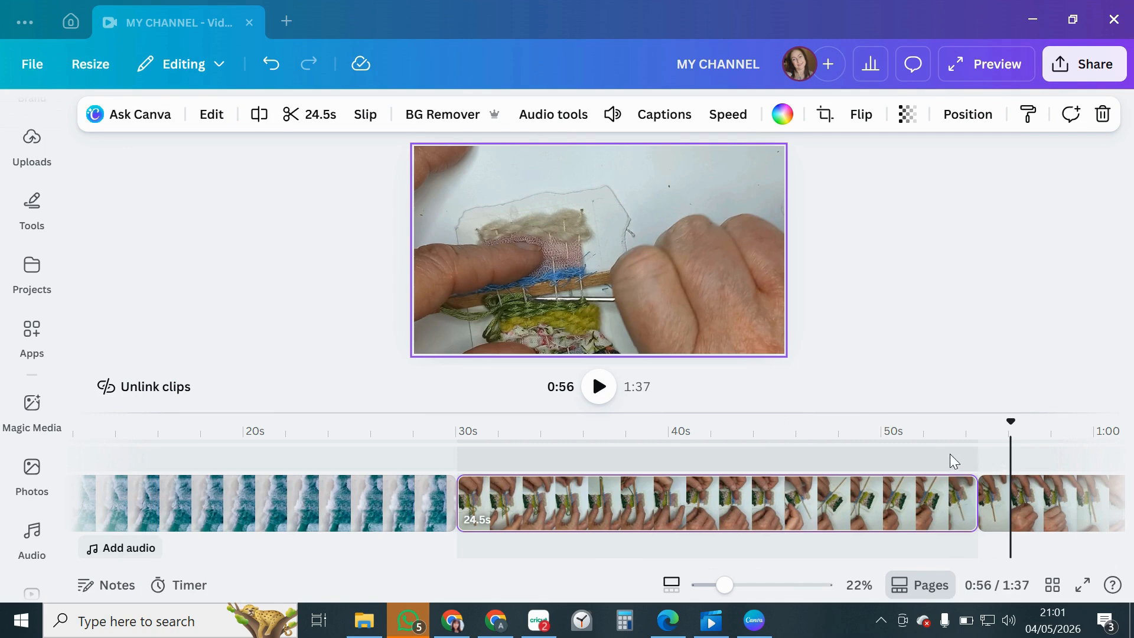
pyautogui.click(600, 387)
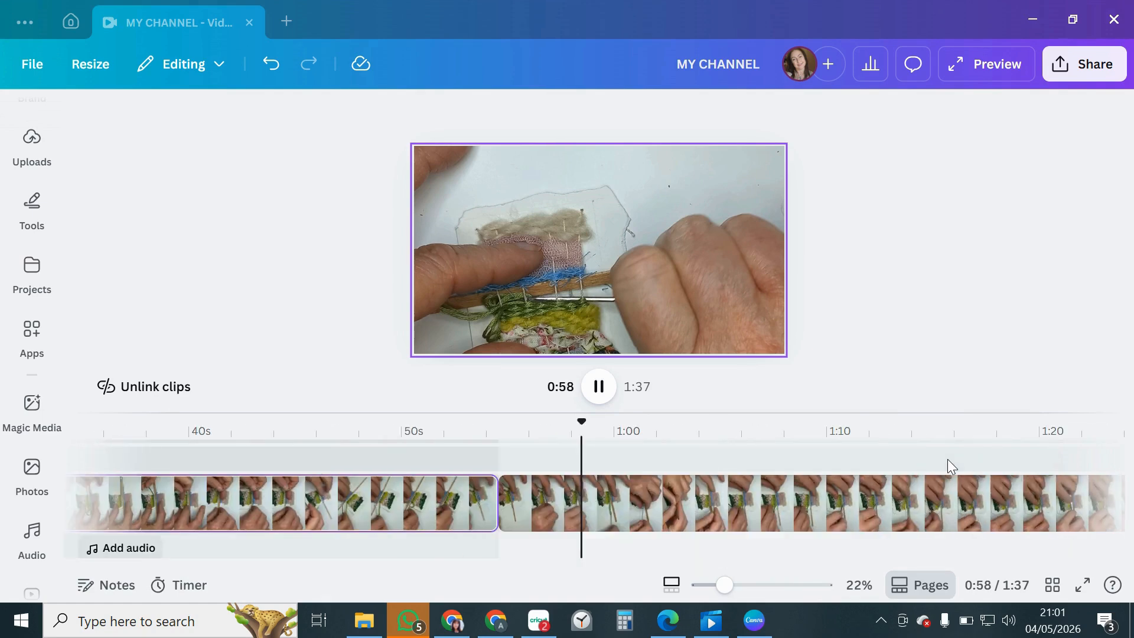
# Replay from 0:52, pause at 0:56, and split the second part of the weaving clip there
pyautogui.click(417, 453)
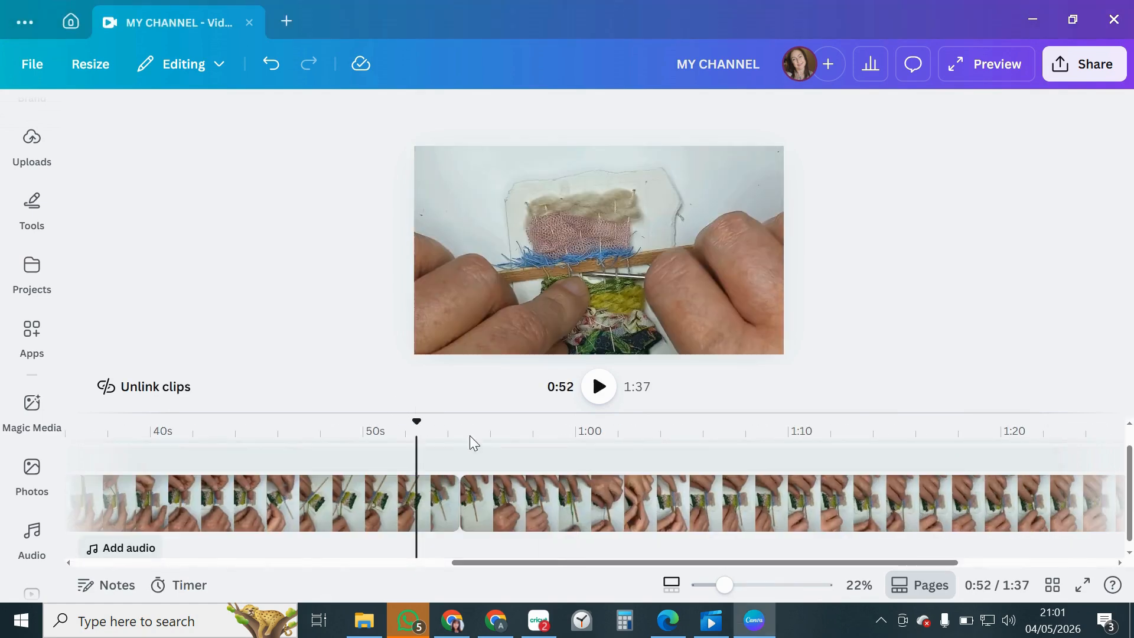
pyautogui.click(599, 387)
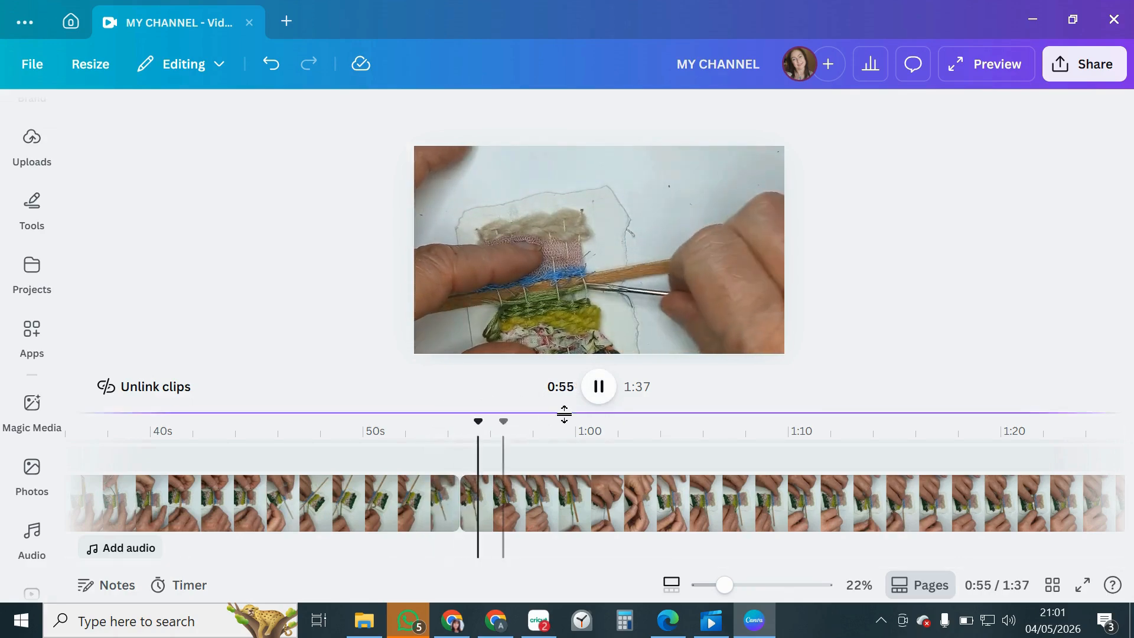
pyautogui.click(600, 390)
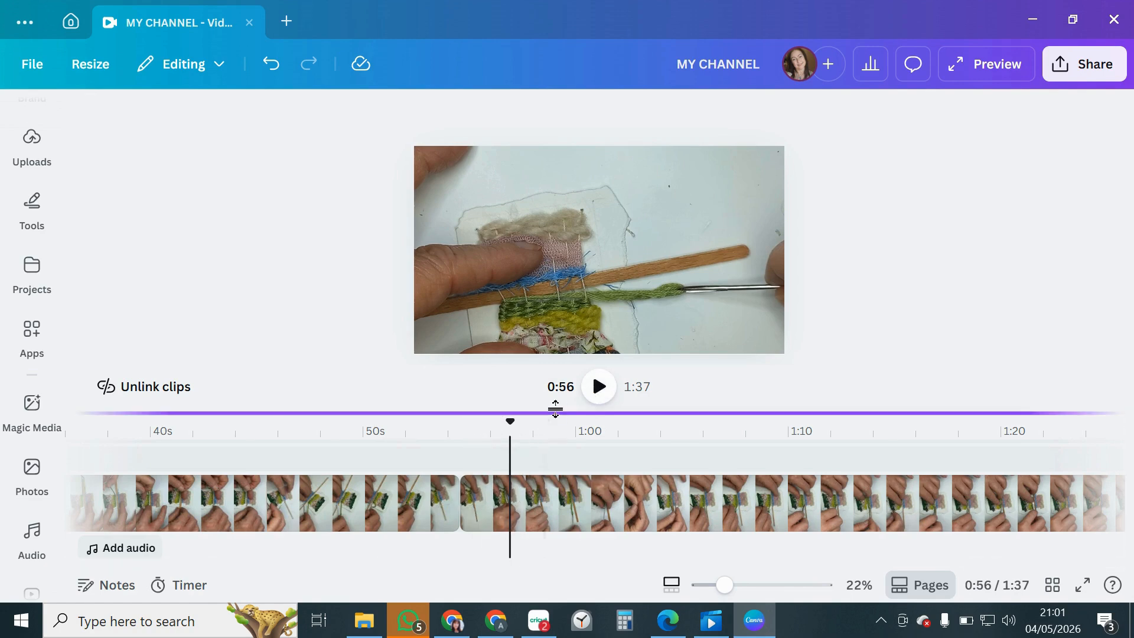
pyautogui.doubleClick(590, 279)
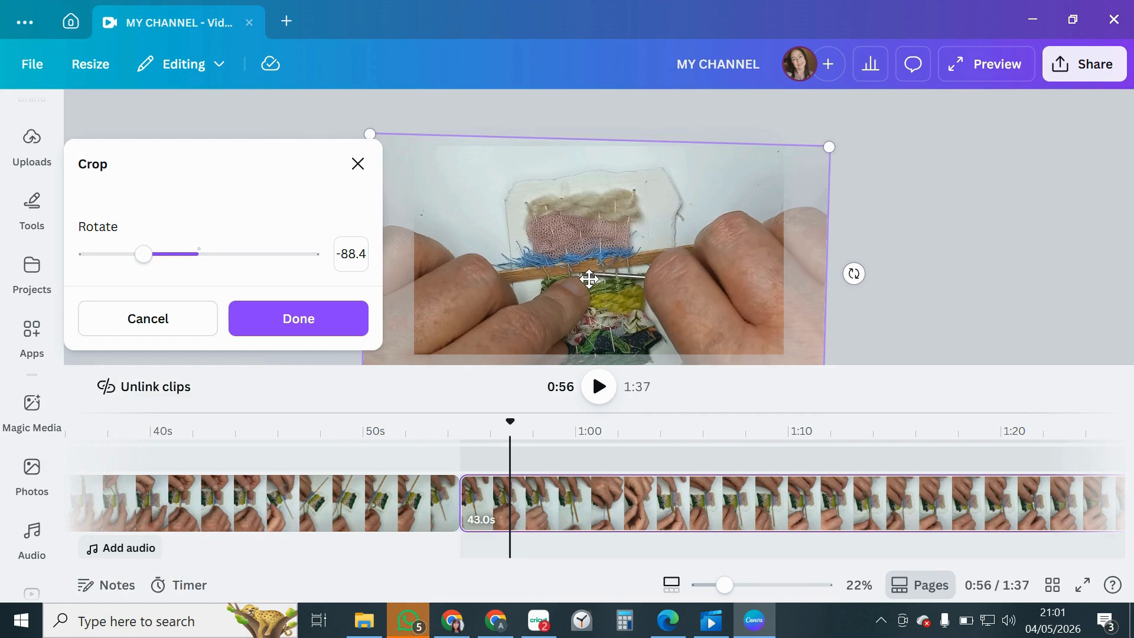
pyautogui.click(358, 172)
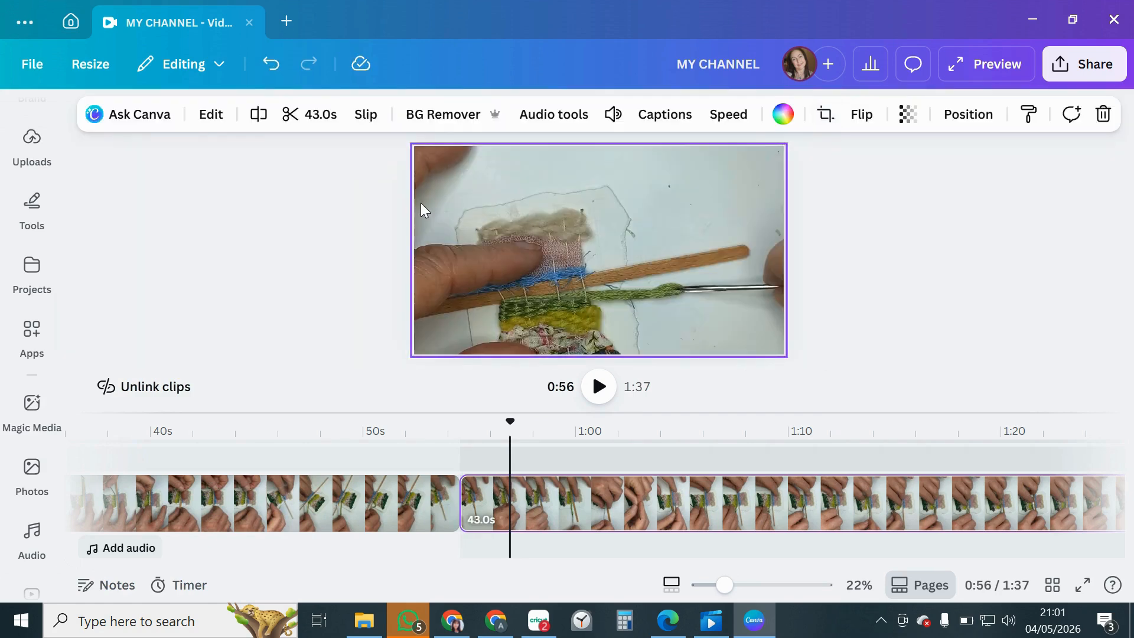
pyautogui.click(262, 118)
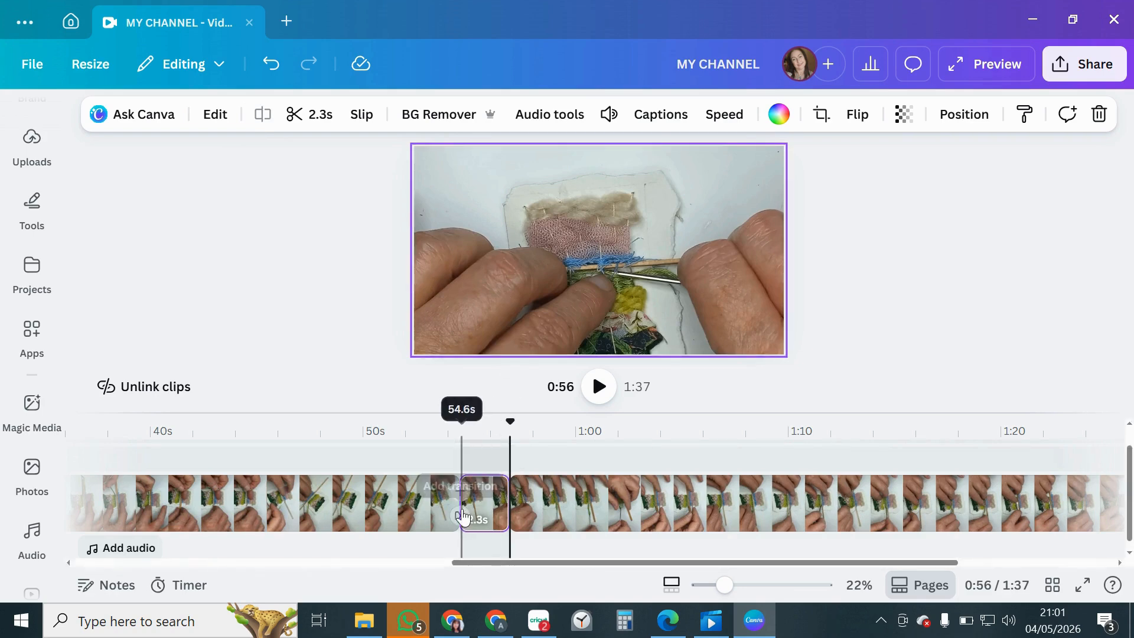
# Trim the short weaving segment between the two splits to 0.8 s and delete it from the timeline
pyautogui.moveTo(465, 532)
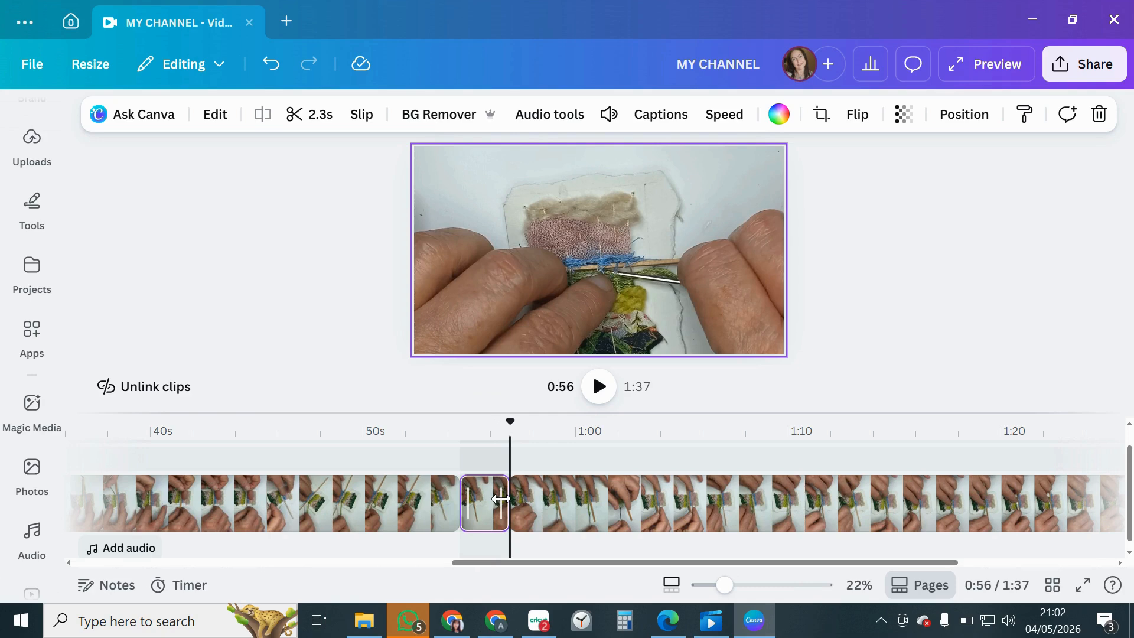
pyautogui.moveTo(498, 499); pyautogui.dragTo(470, 497)
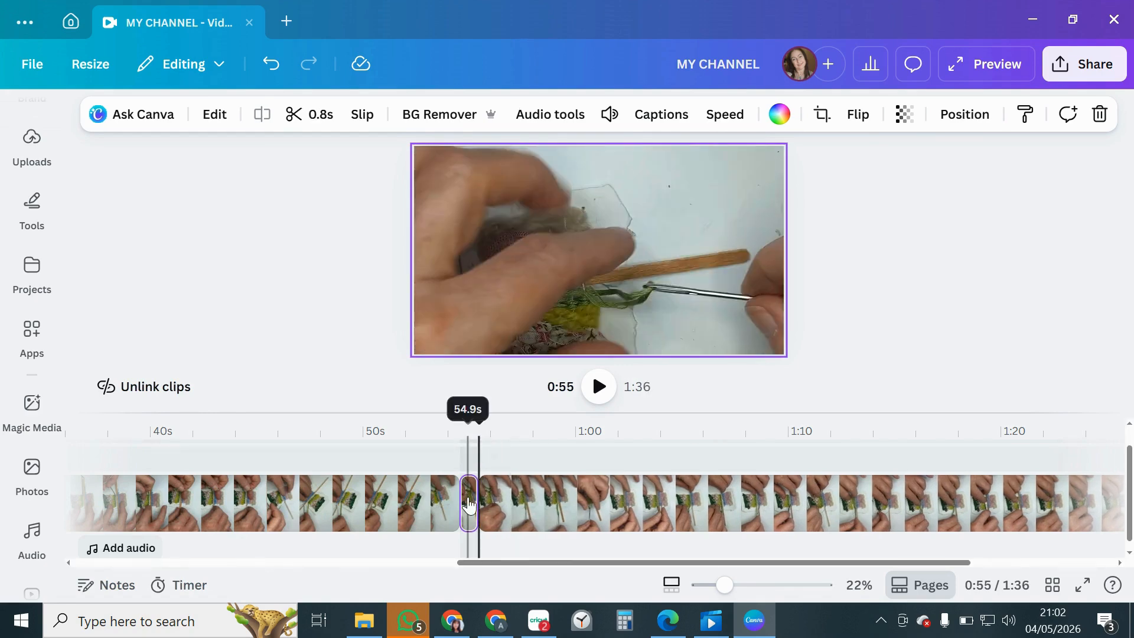
pyautogui.click(469, 506)
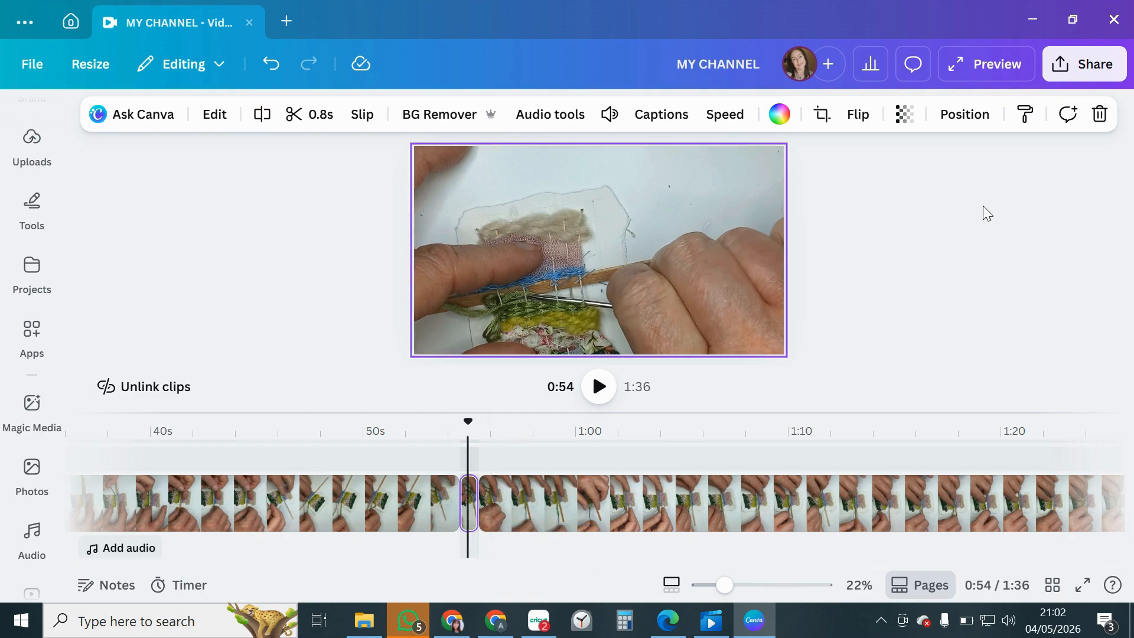
pyautogui.click(1100, 116)
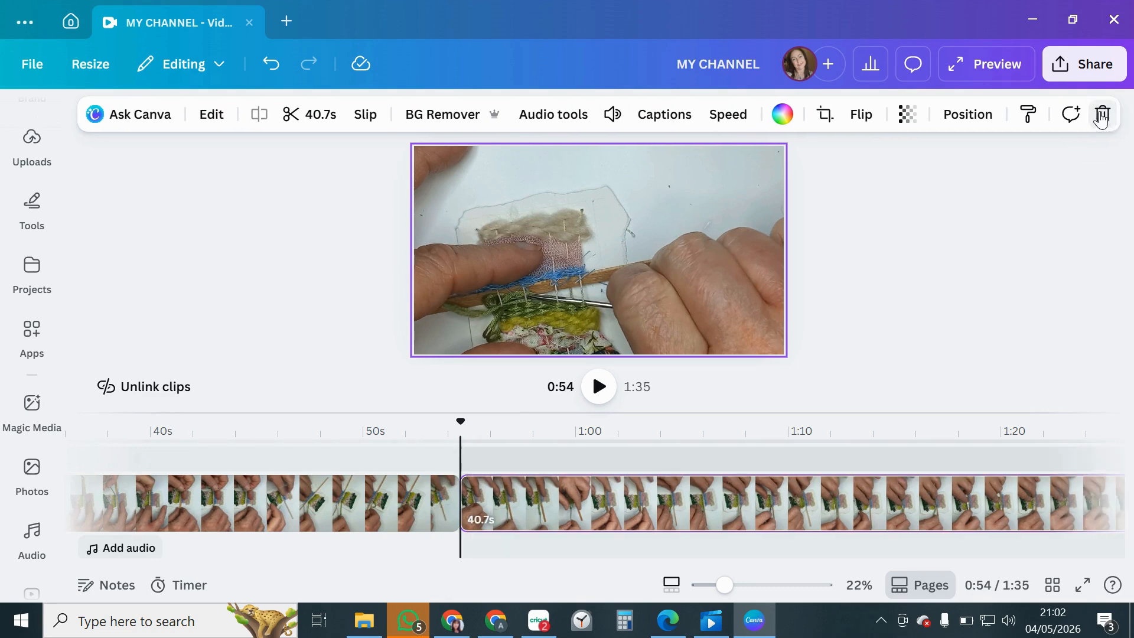